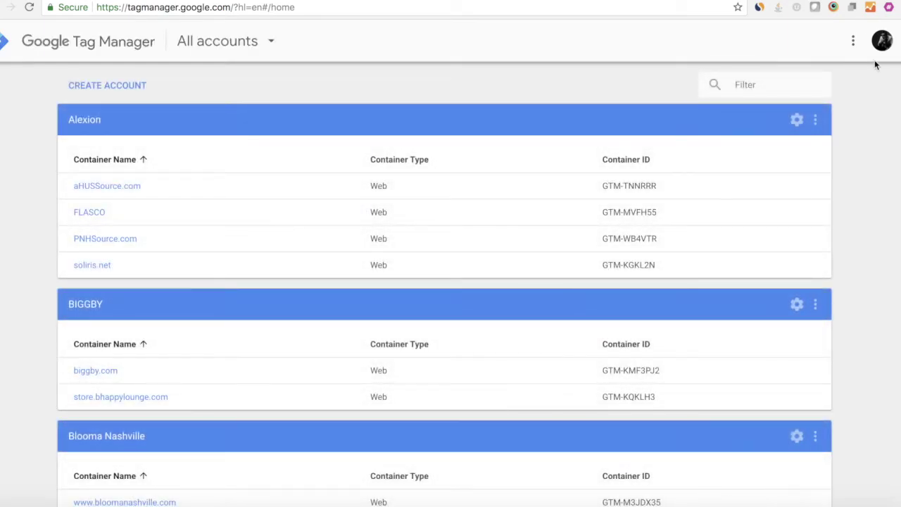
# Check the signed-in Google profile and existing Tag Manager accounts, and start creating a new account.
pyautogui.click(881, 41)
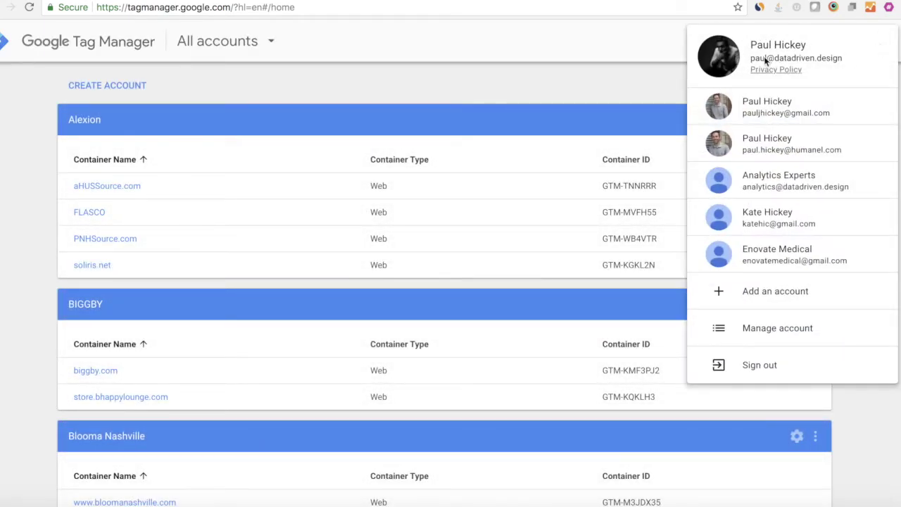
pyautogui.click(651, 52)
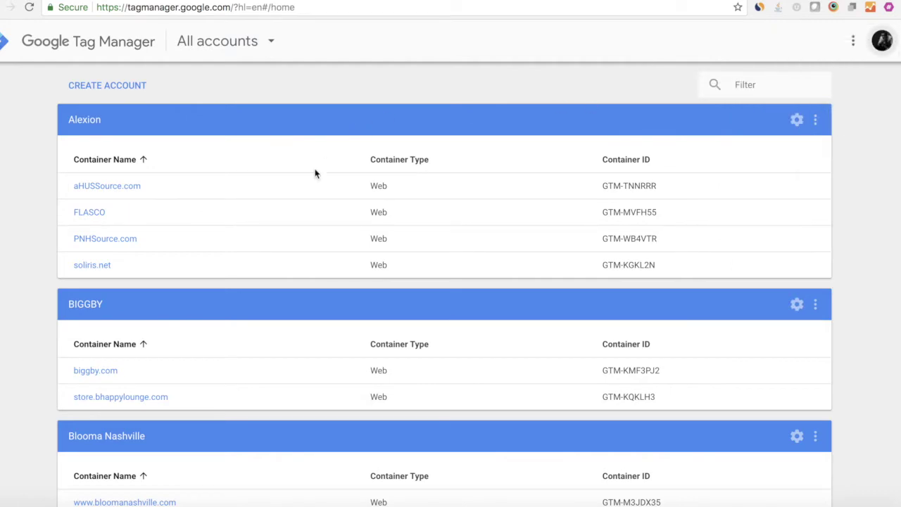
pyautogui.scroll(-15, 249, 223)
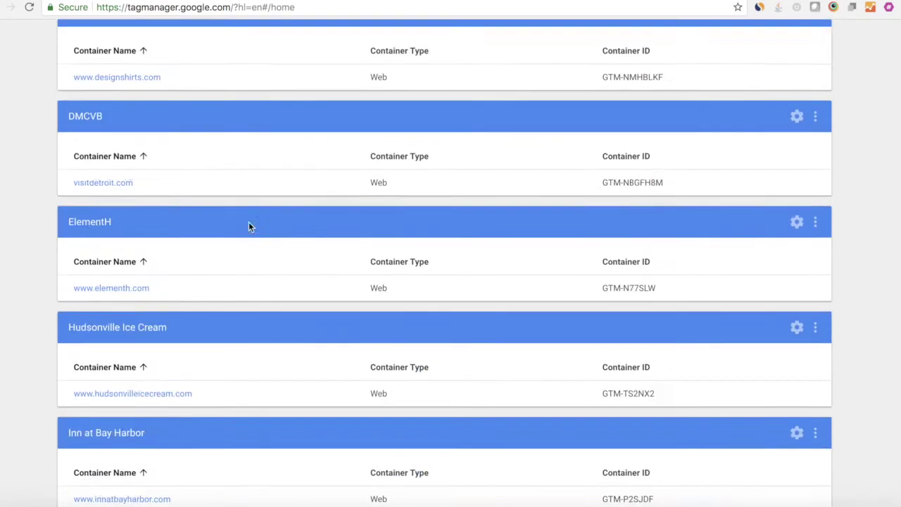
pyautogui.scroll(-10, 250, 228)
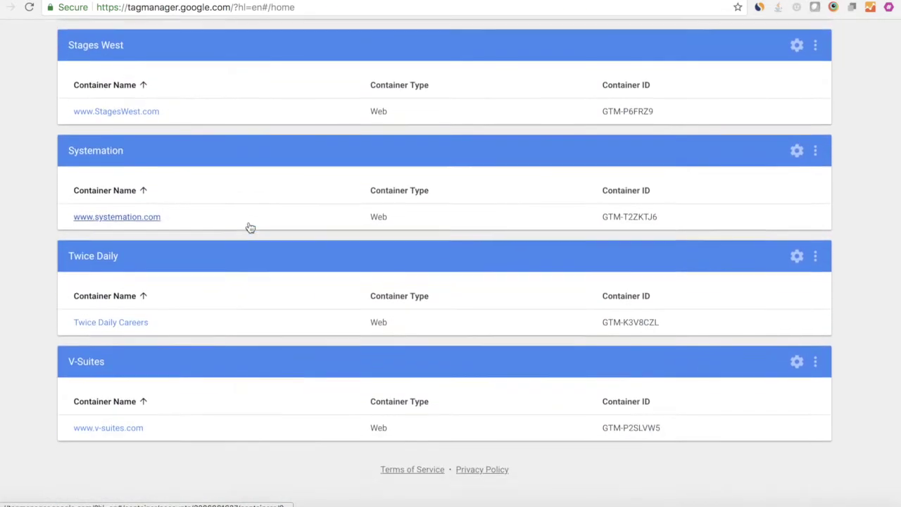
pyautogui.scroll(20, 250, 227)
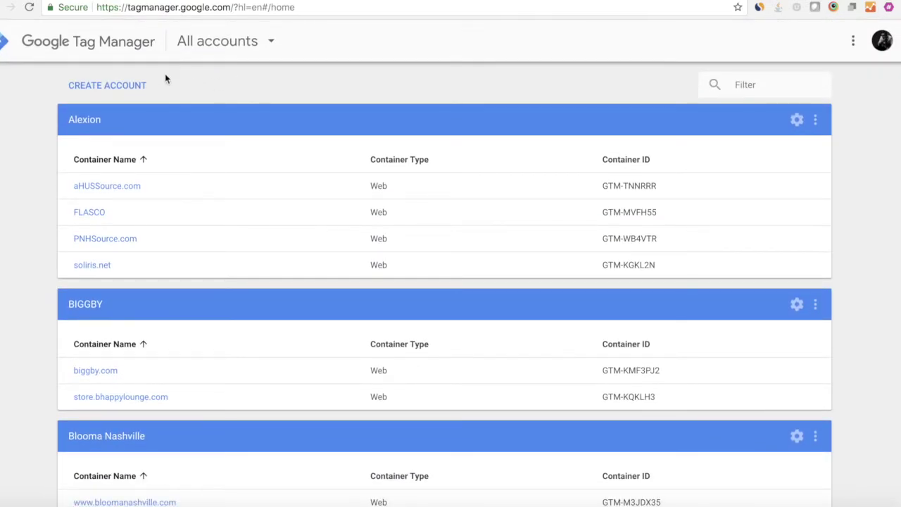
pyautogui.click(116, 86)
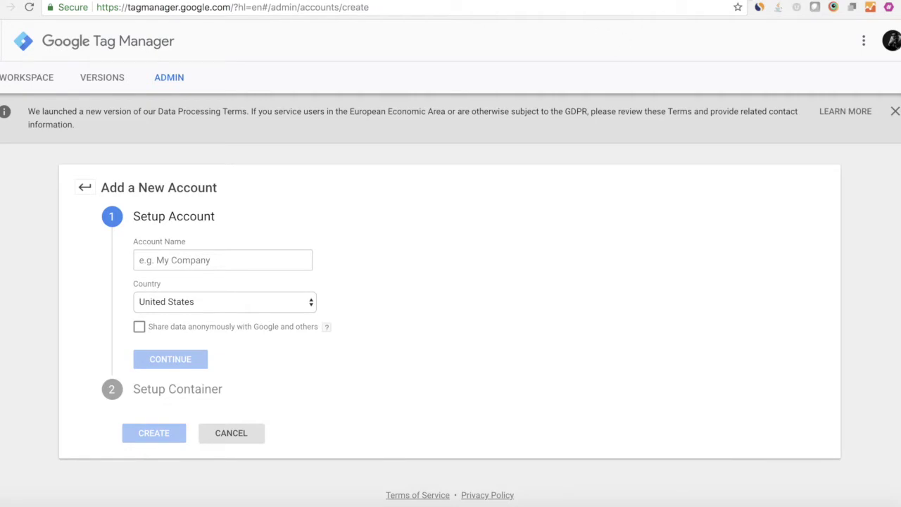
# Switch to the site's WordPress admin and examine the head section scripts in Head and Footer Scripts Inserter.
pyautogui.hotkey('ctrl', 'Tab')
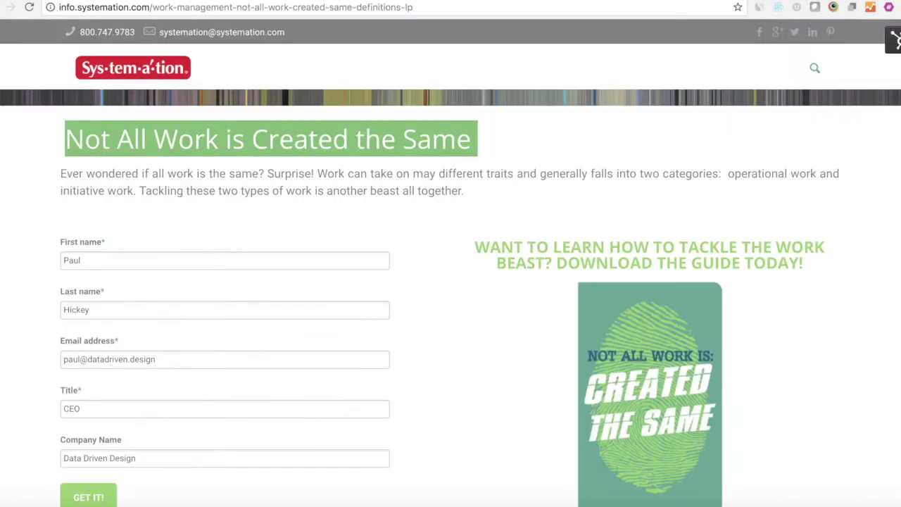
pyautogui.hotkey('ctrl', 'Tab')
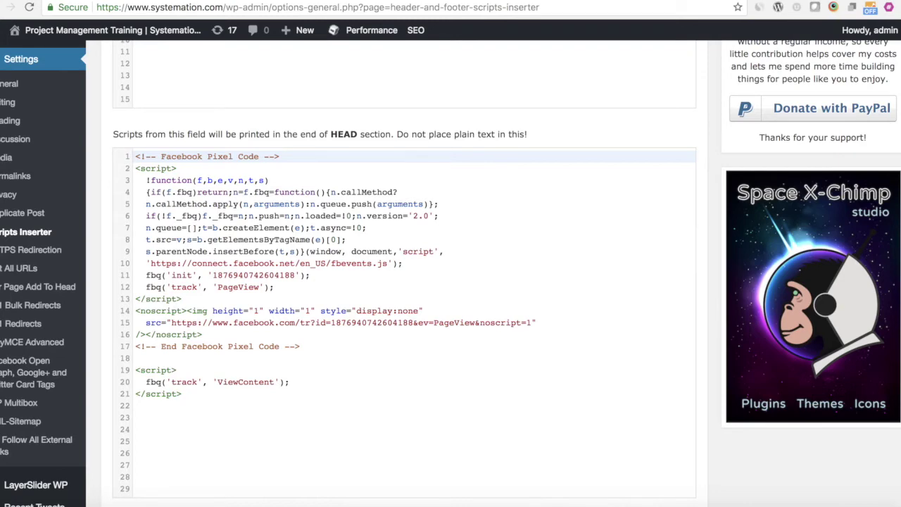
pyautogui.scroll(15, 618, 63)
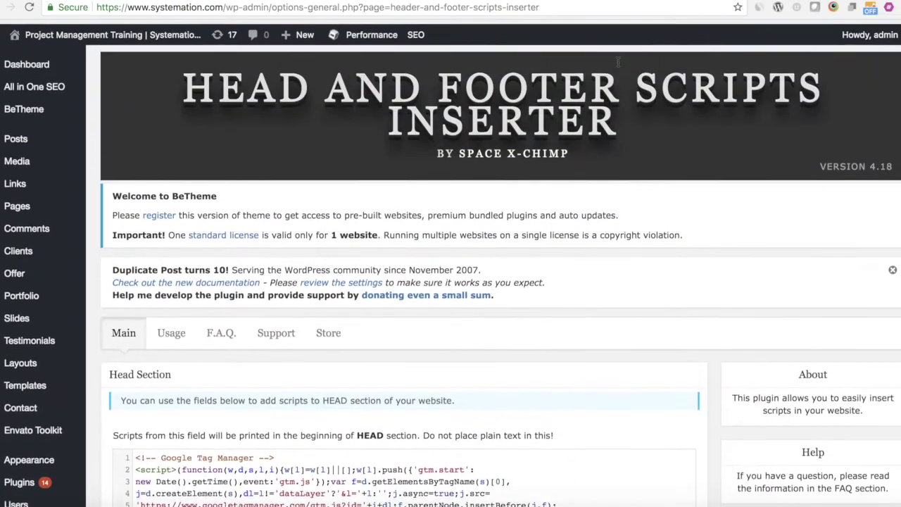
pyautogui.scroll(-3, 556, 185)
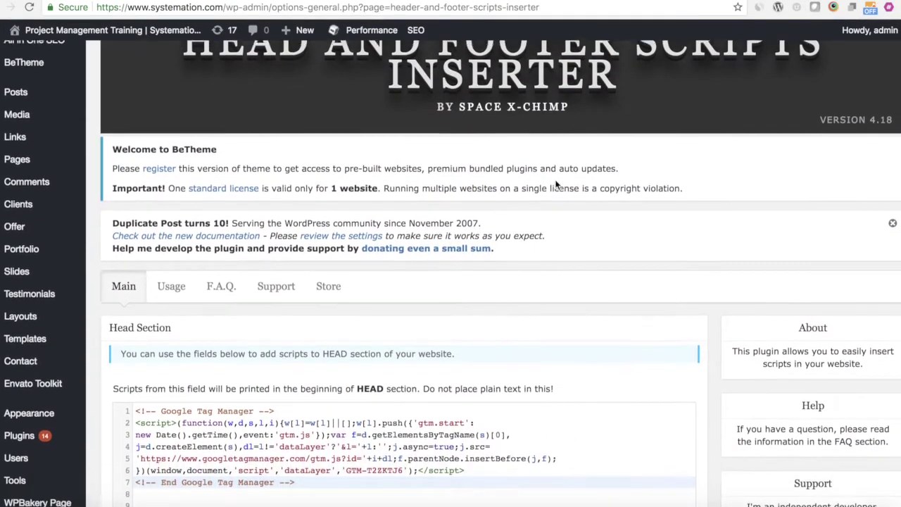
pyautogui.scroll(-10, 556, 184)
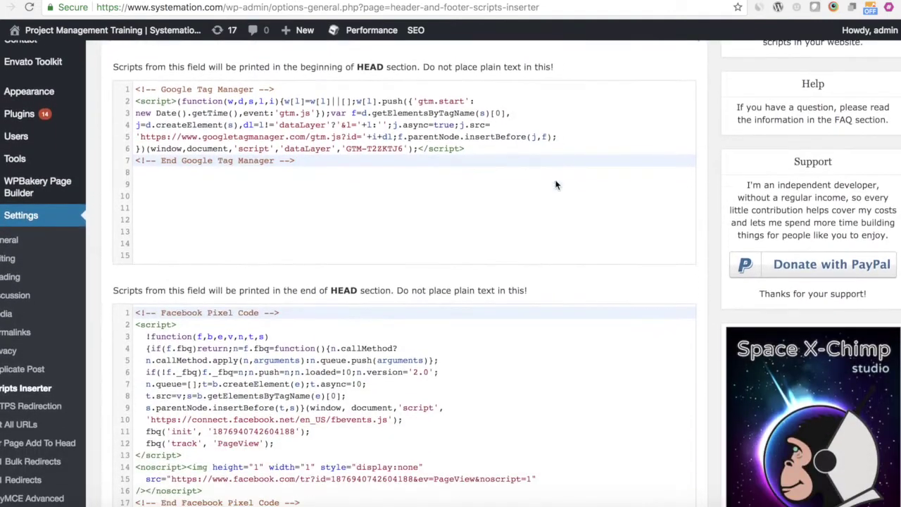
pyautogui.scroll(-6, 556, 181)
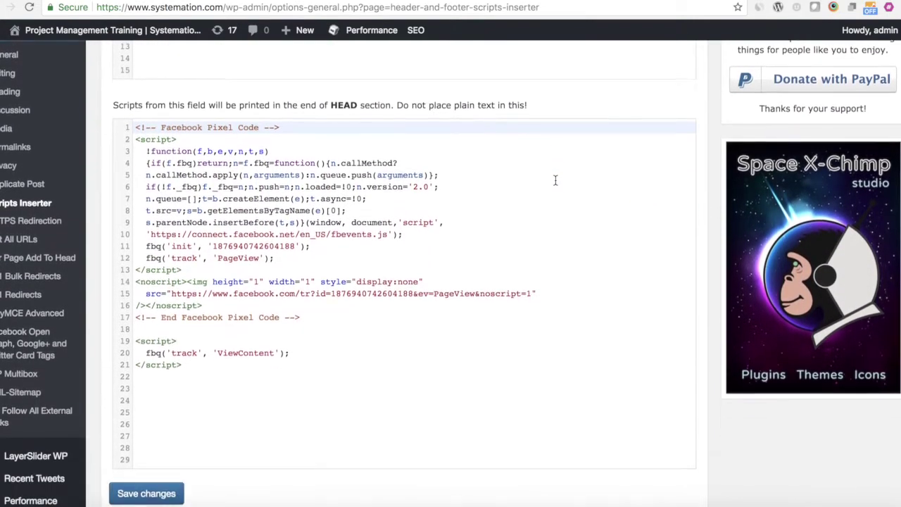
pyautogui.scroll(-1, 555, 181)
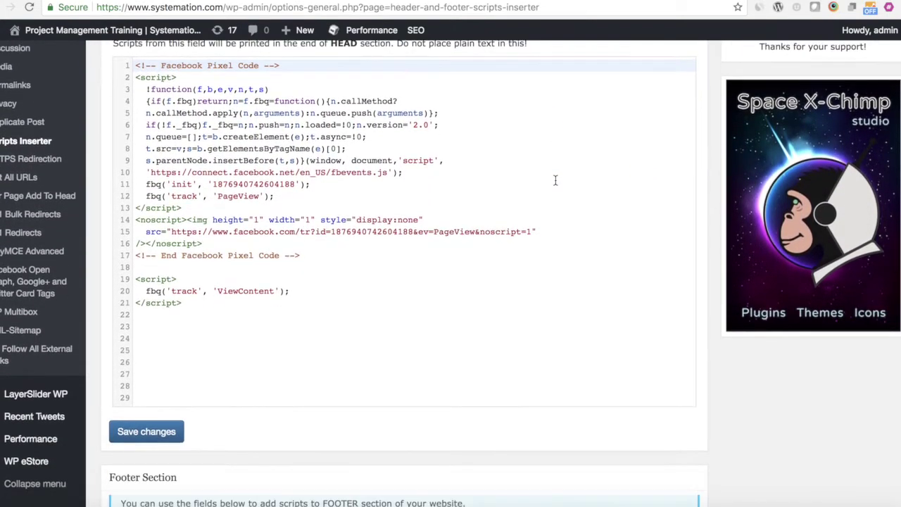
pyautogui.scroll(8, 555, 181)
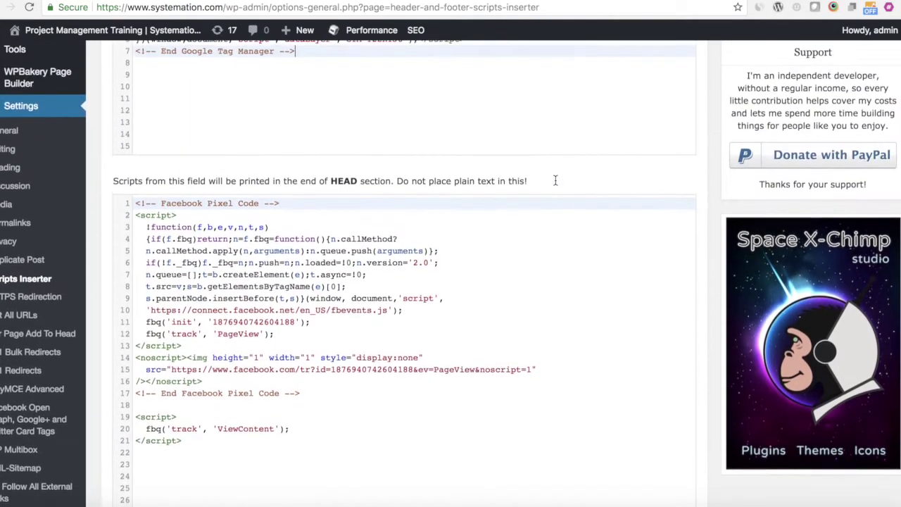
pyautogui.scroll(4, 555, 181)
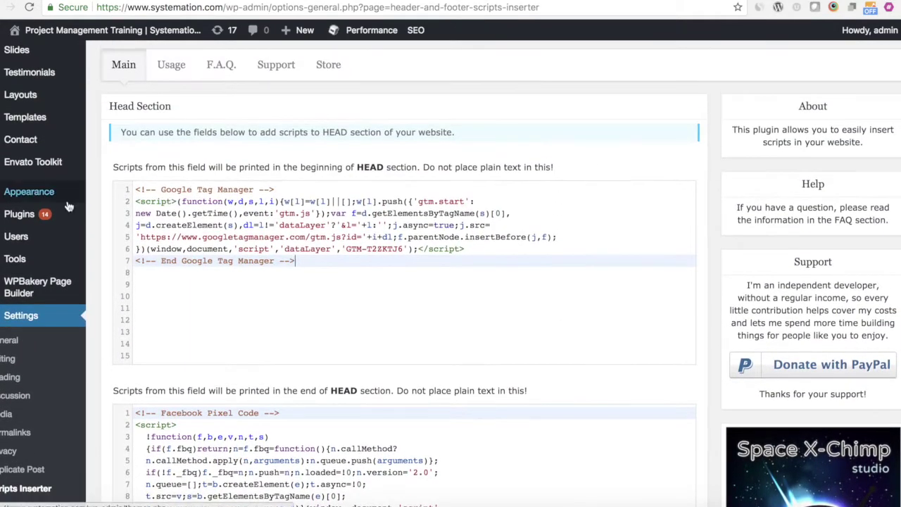
# Search for new WordPress plugins with the keyword "head and footer" and look over the Head and Footer Scripts Inserter entry.
pyautogui.click(37, 216)
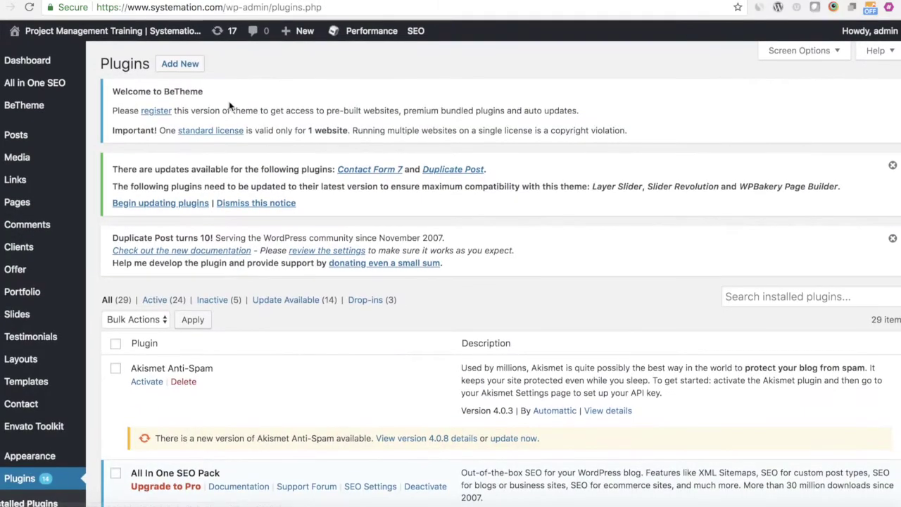
pyautogui.click(184, 64)
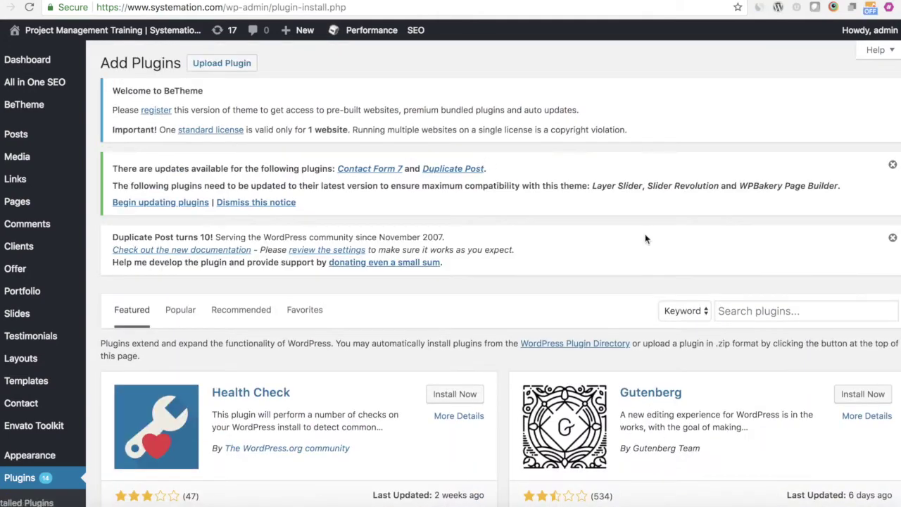
pyautogui.click(755, 314)
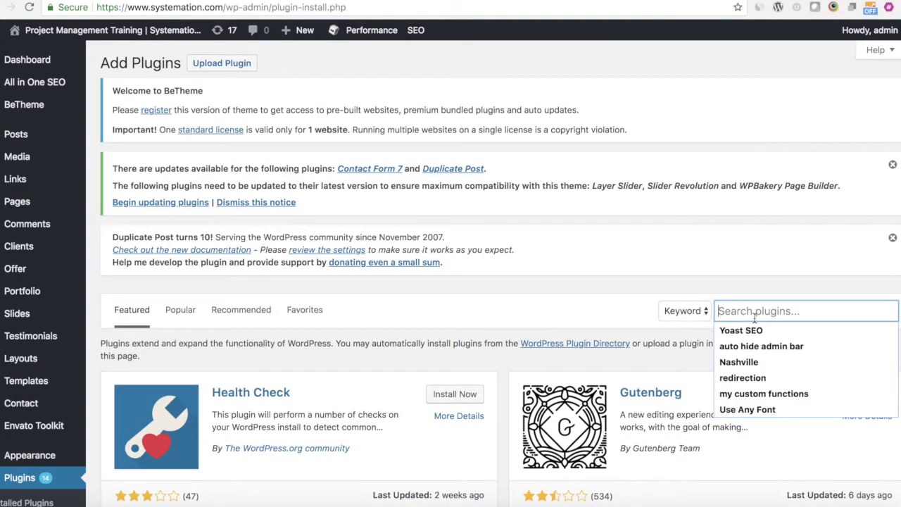
pyautogui.write('head')
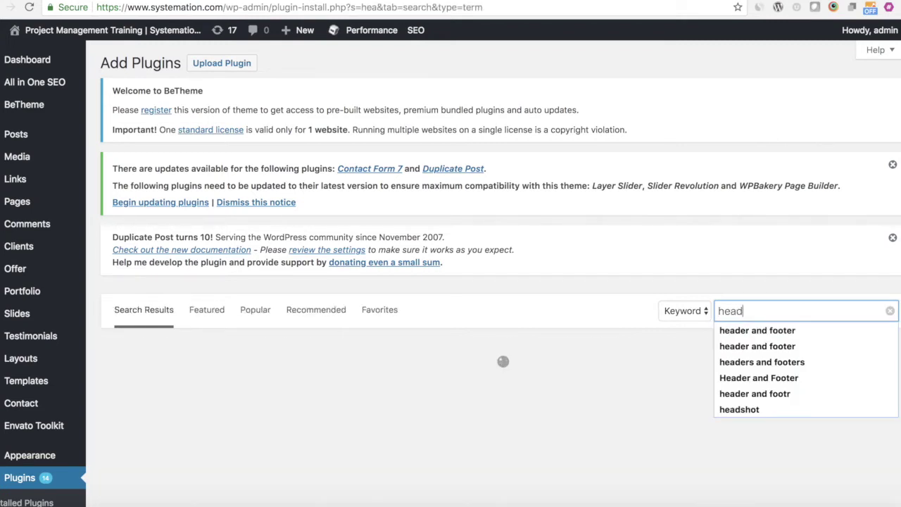
pyautogui.write(' and footer')
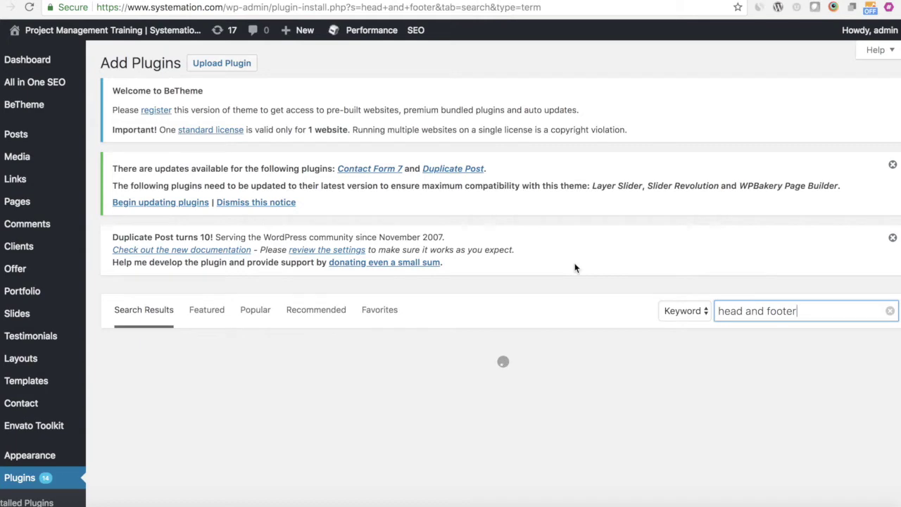
pyautogui.scroll(-5, 575, 267)
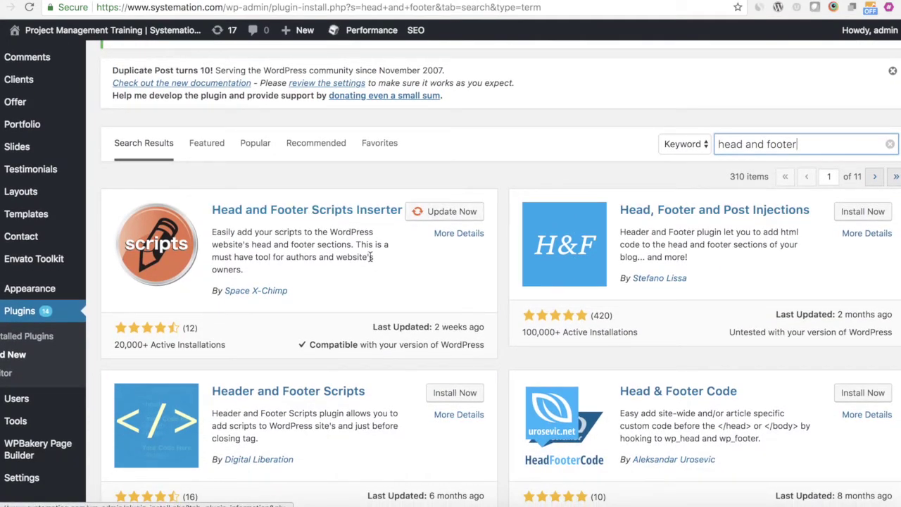
pyautogui.scroll(-3, 324, 226)
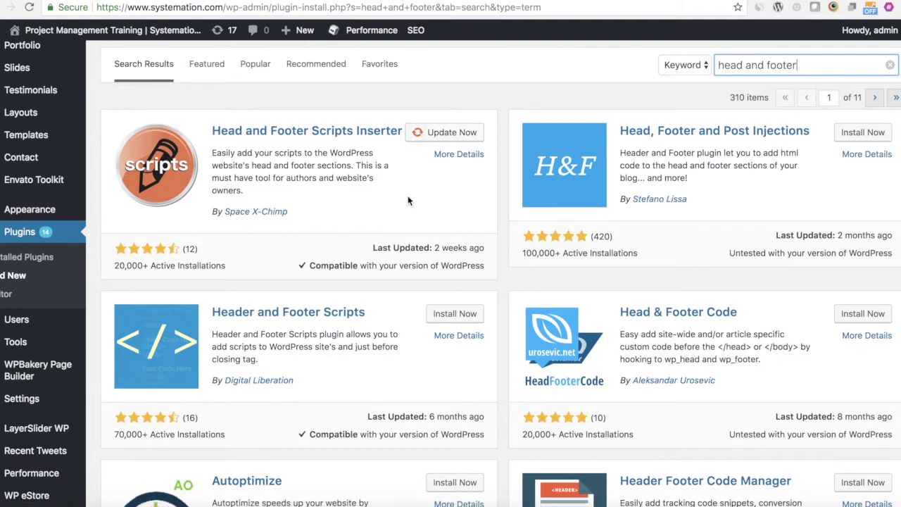
pyautogui.scroll(-1, 408, 197)
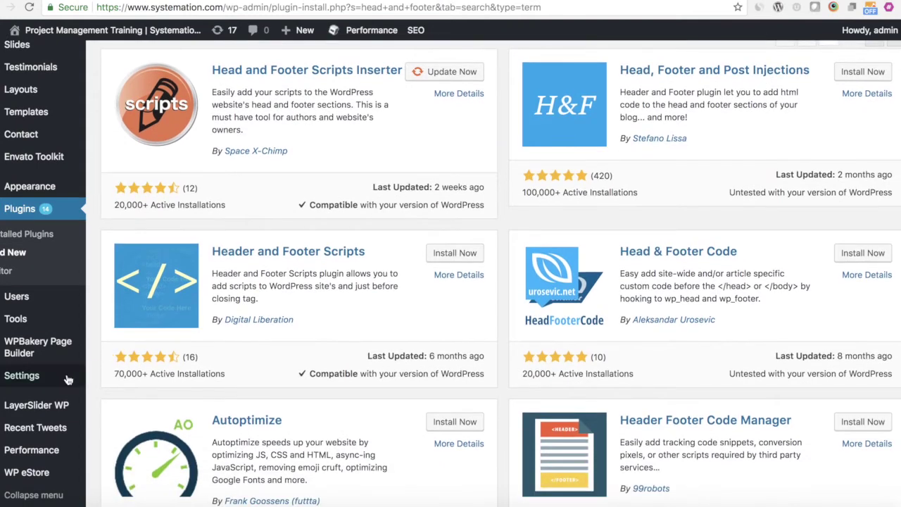
# Open the Scripts Inserter settings and examine where the Google Tag Manager code sits in the head and footer sections.
pyautogui.moveTo(67, 381)
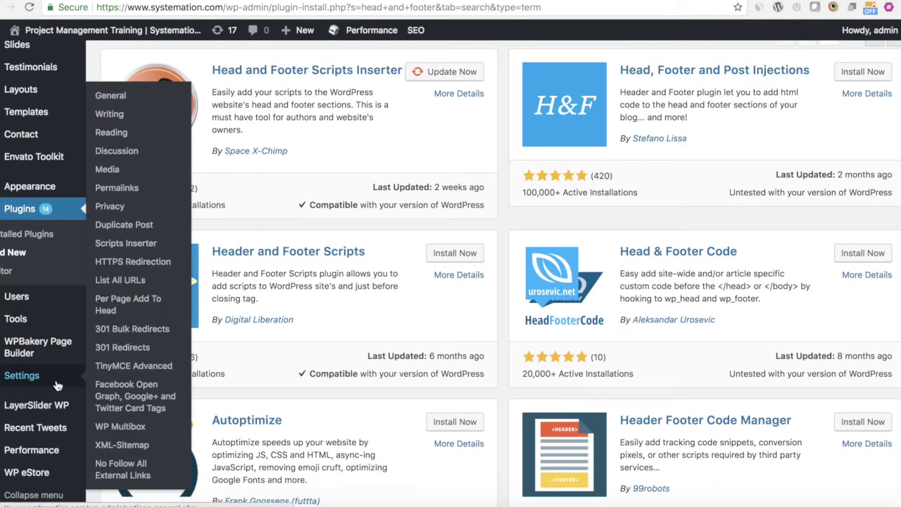
pyautogui.click(145, 245)
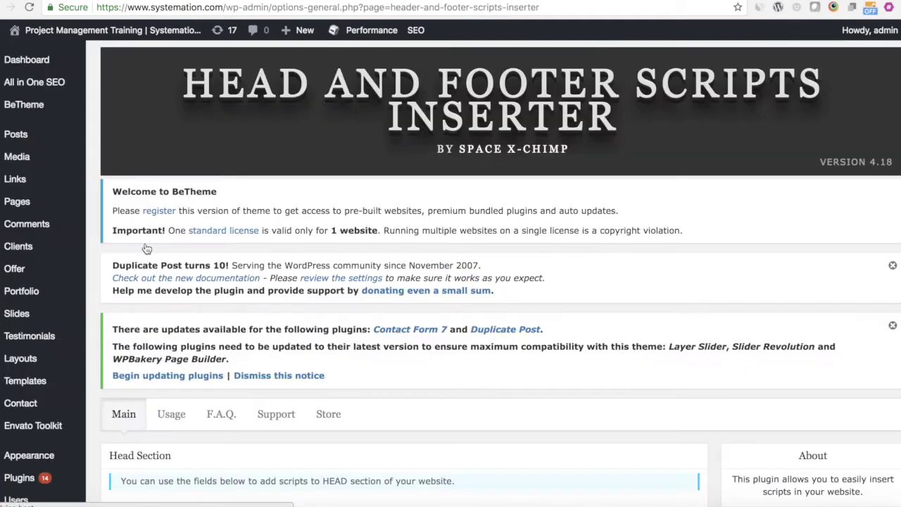
pyautogui.scroll(-6, 314, 286)
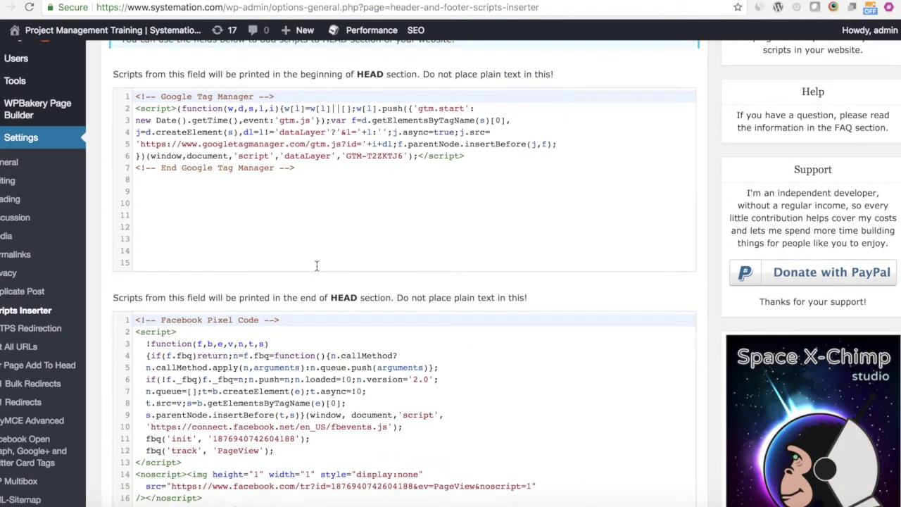
pyautogui.scroll(-3, 316, 180)
pyautogui.scroll(3, 316, 180)
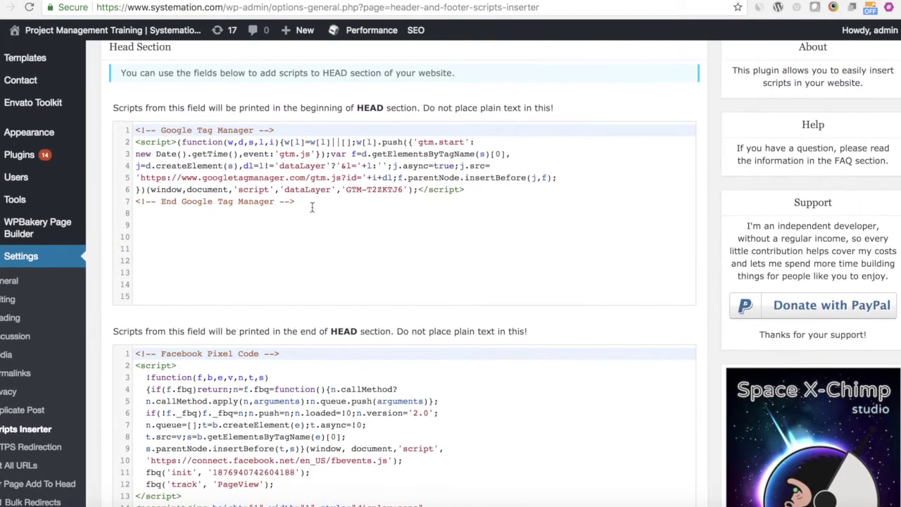
pyautogui.click(312, 207)
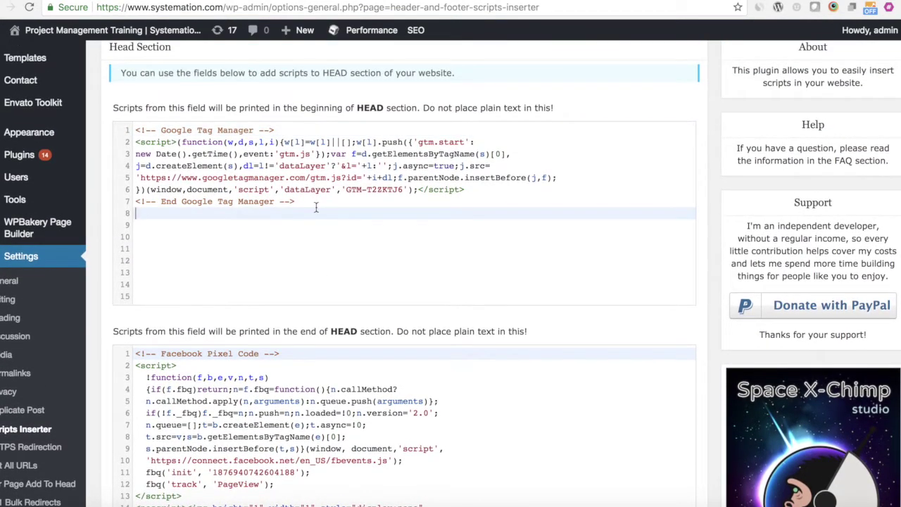
pyautogui.click(312, 202)
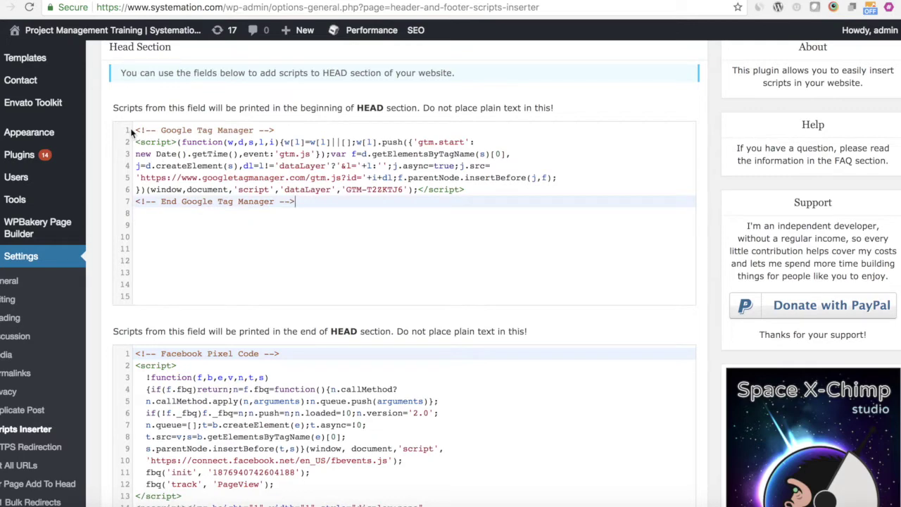
pyautogui.scroll(-10, 244, 251)
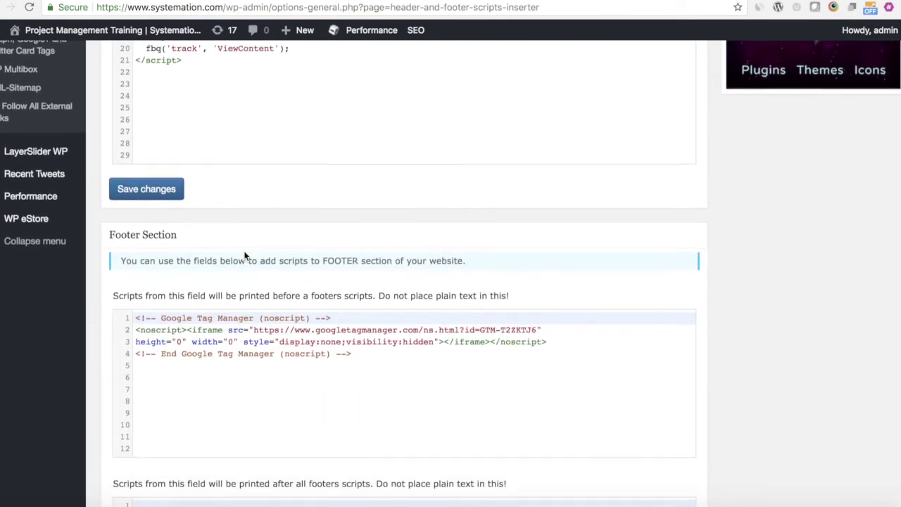
pyautogui.scroll(-2, 242, 329)
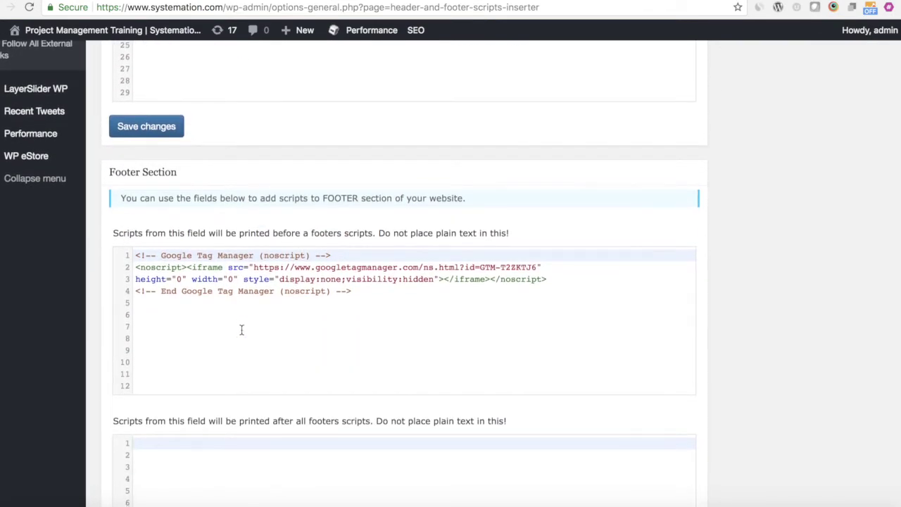
pyautogui.scroll(1, 241, 330)
# Switch back to Google Tag Manager, name the new account "Company" and continue to the container setup.
pyautogui.hotkey('ctrl', 'Tab')
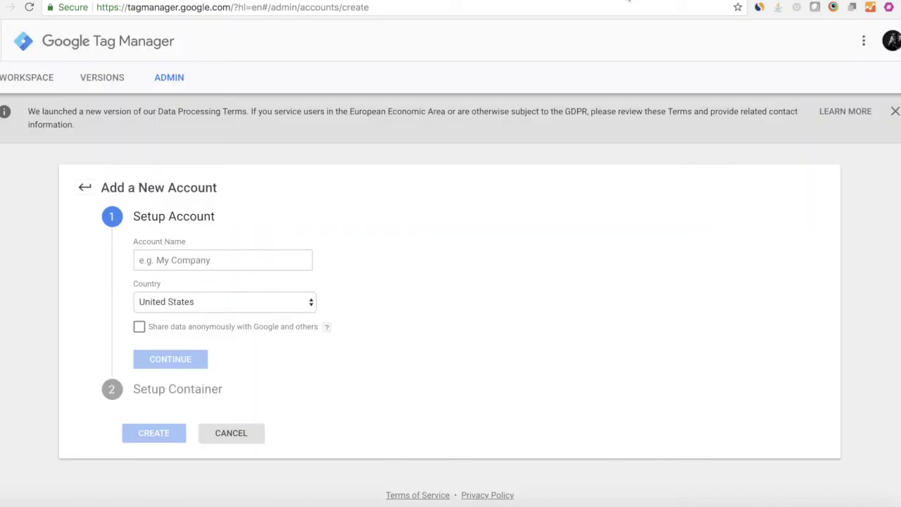
pyautogui.click(216, 266)
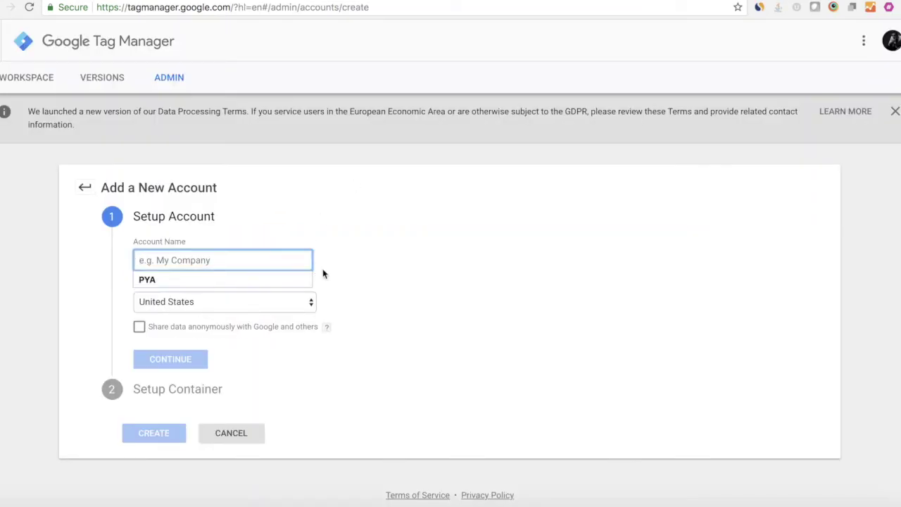
pyautogui.write('Company')
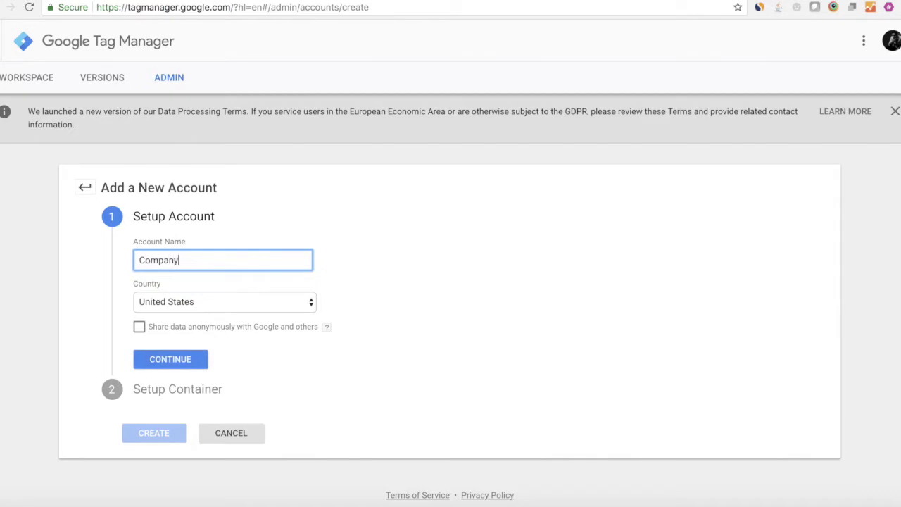
pyautogui.click(175, 361)
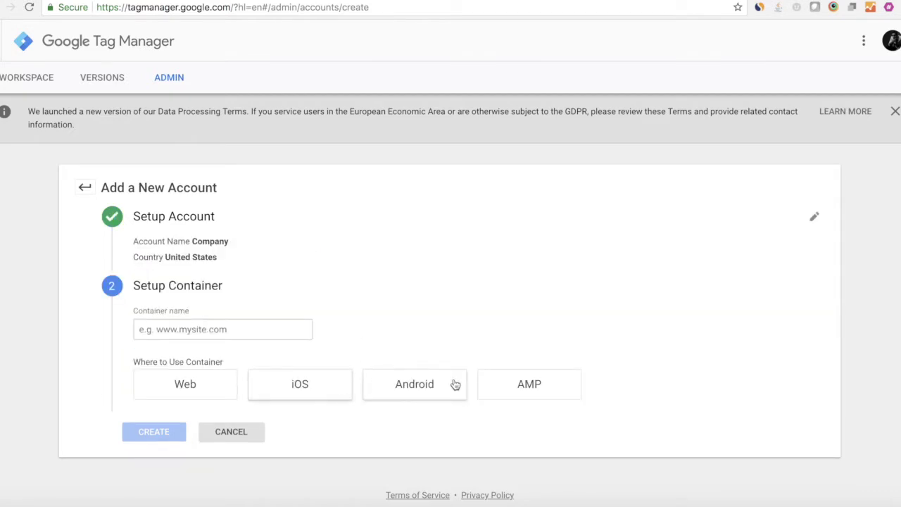
pyautogui.click(221, 387)
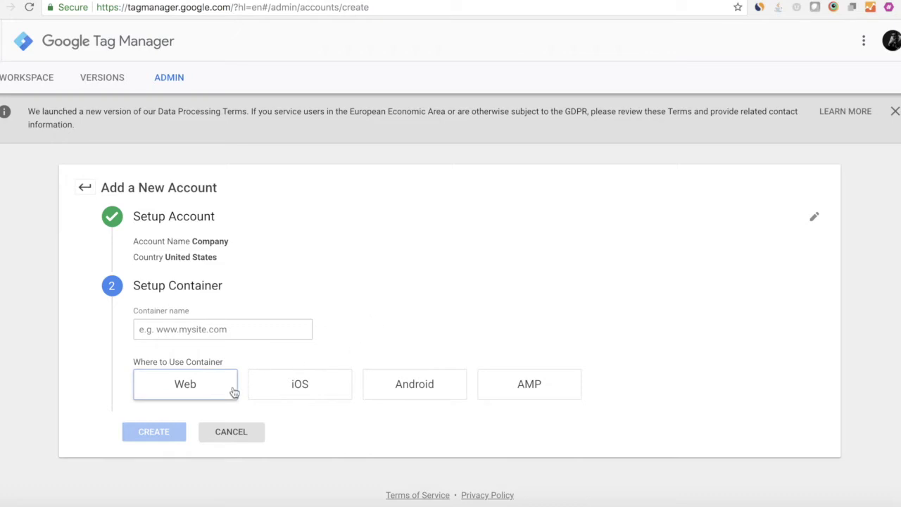
pyautogui.click(206, 331)
pyautogui.write('w')
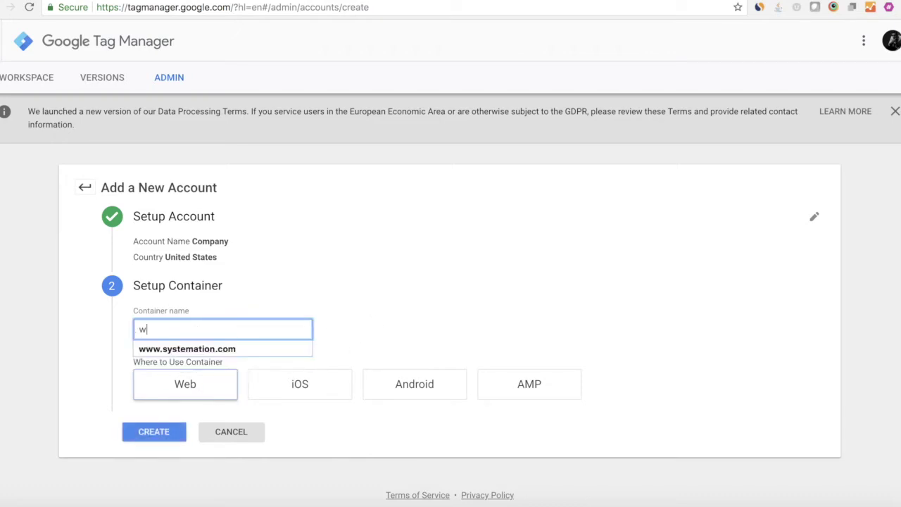
pyautogui.write('ww.website.com')
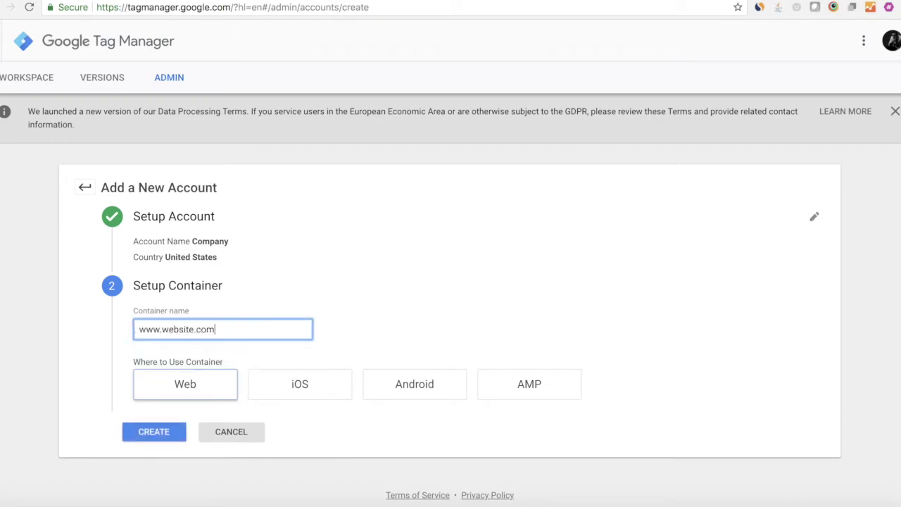
pyautogui.click(157, 430)
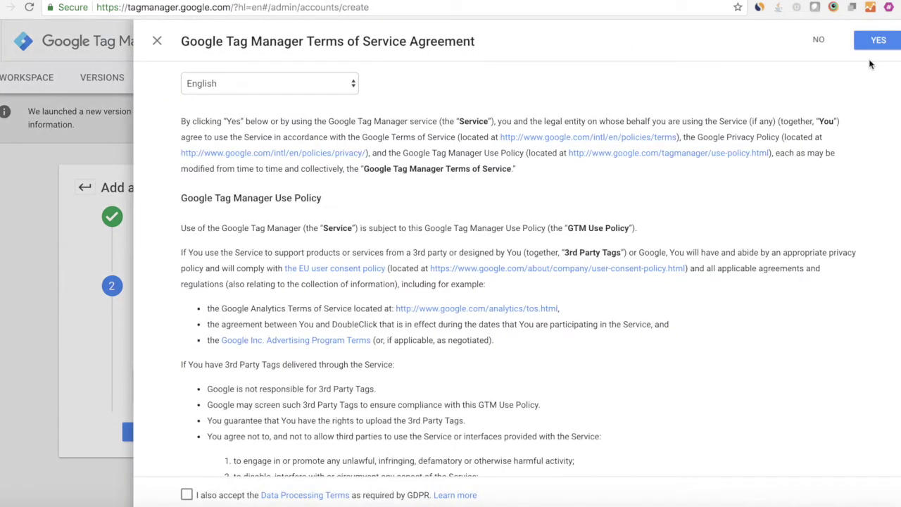
pyautogui.click(878, 41)
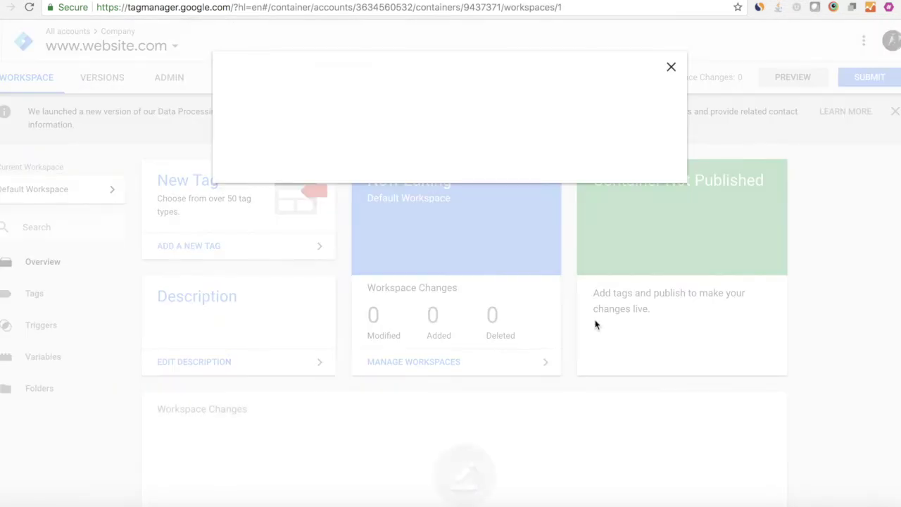
# Highlight the head and body installation snippets and examine where each belongs in the WordPress Scripts Inserter's head and footer sections.
pyautogui.moveTo(396, 202); pyautogui.dragTo(225, 139)
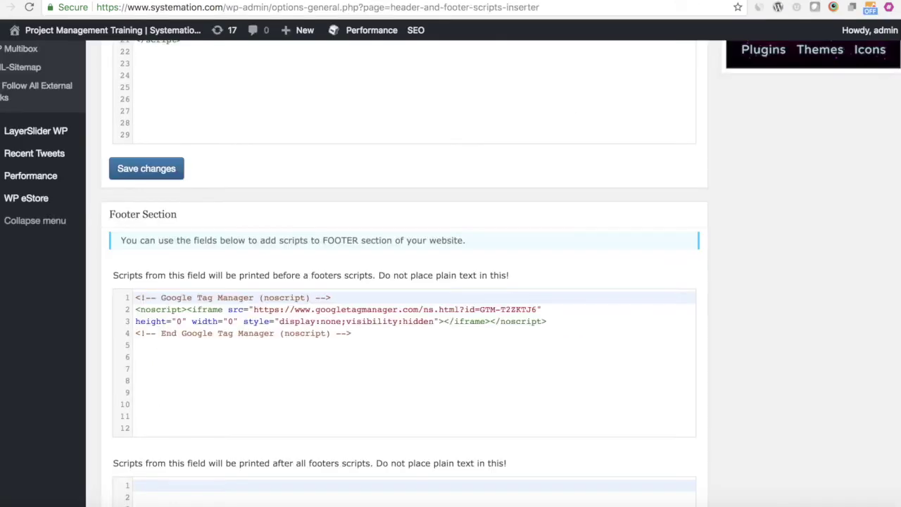
pyautogui.scroll(15, 513, 233)
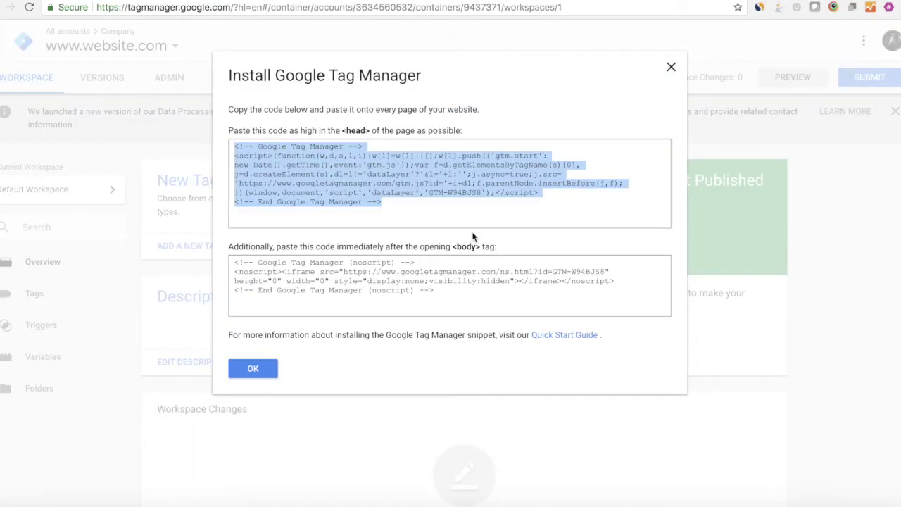
pyautogui.click(407, 297)
pyautogui.moveTo(457, 292); pyautogui.dragTo(262, 267)
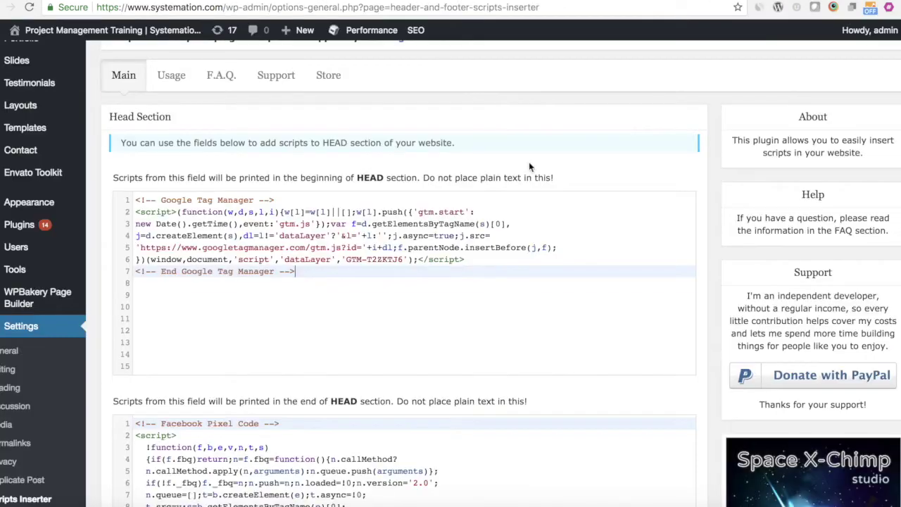
pyautogui.scroll(-10, 453, 275)
pyautogui.scroll(-2, 454, 278)
pyautogui.moveTo(376, 260); pyautogui.dragTo(124, 227)
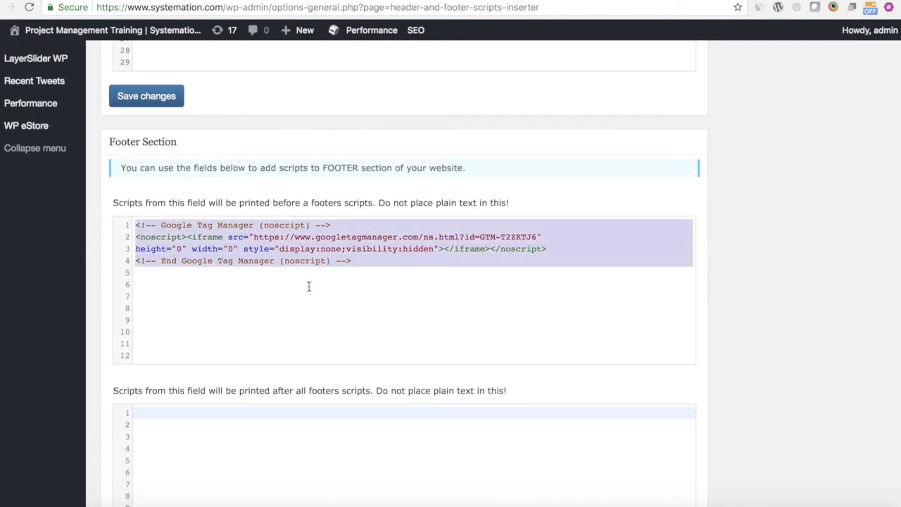
pyautogui.click(681, 284)
pyautogui.scroll(-3, 746, 297)
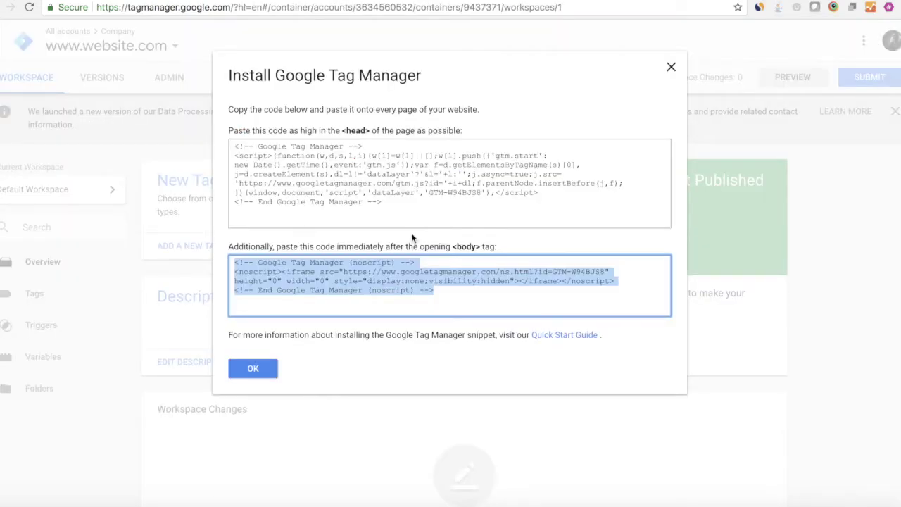
# Close the installation instructions and publish the container with the version name "Container Published (Launch)".
pyautogui.click(256, 370)
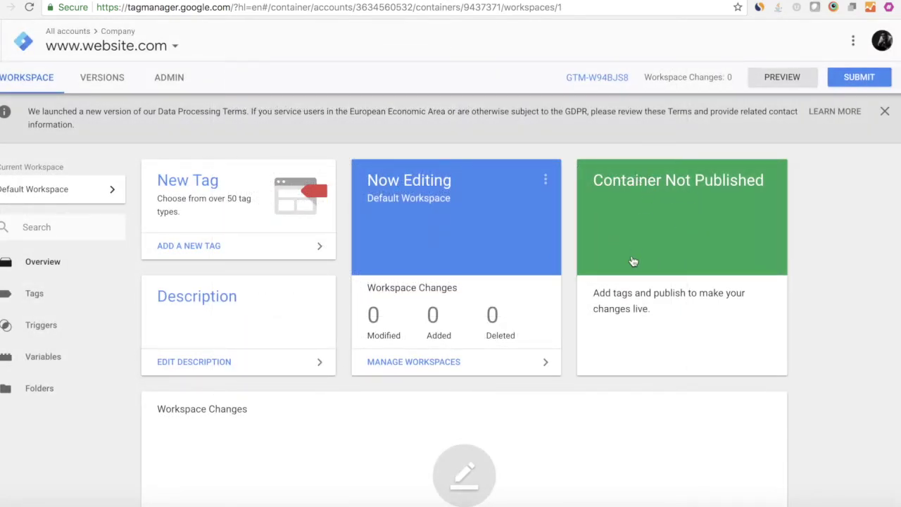
pyautogui.click(857, 78)
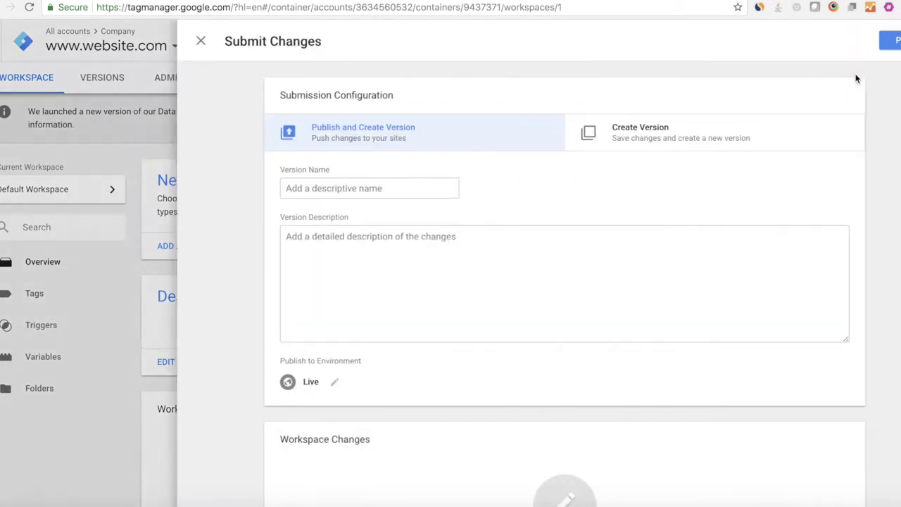
pyautogui.click(366, 186)
pyautogui.write('Contain')
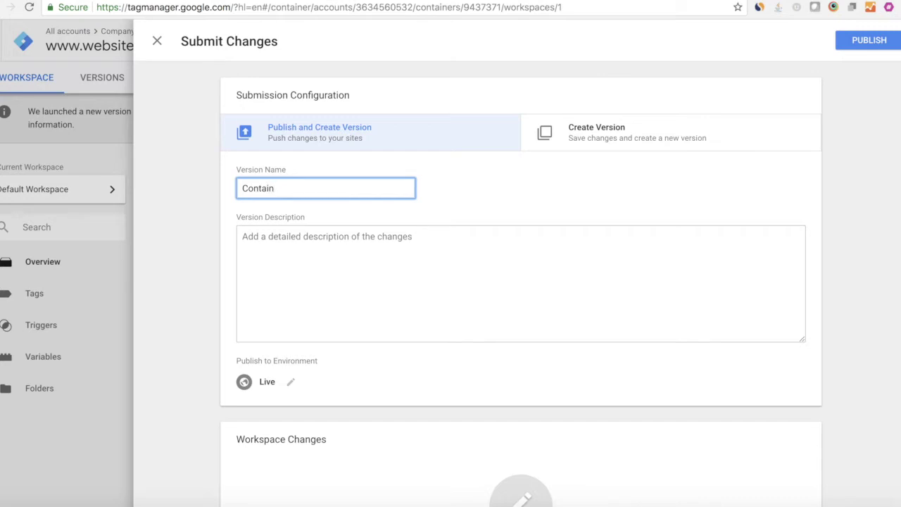
pyautogui.write('er Published (Launch')
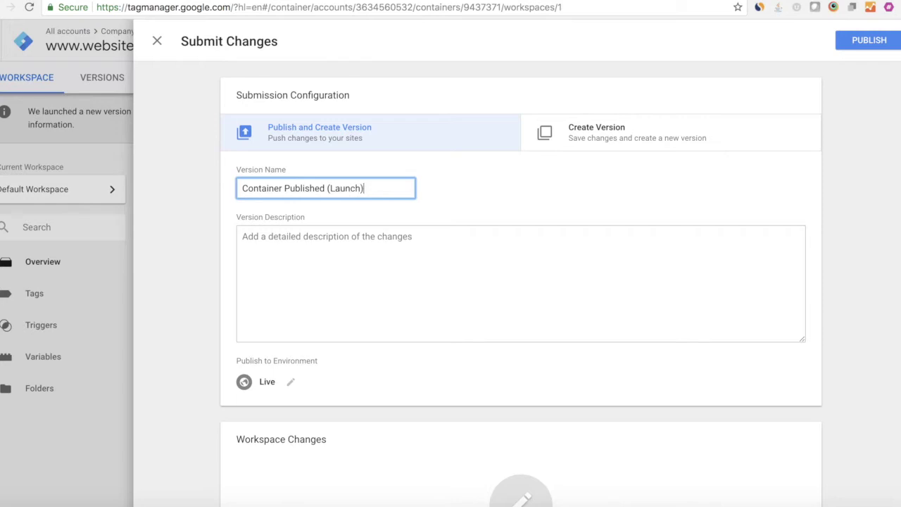
pyautogui.click(858, 43)
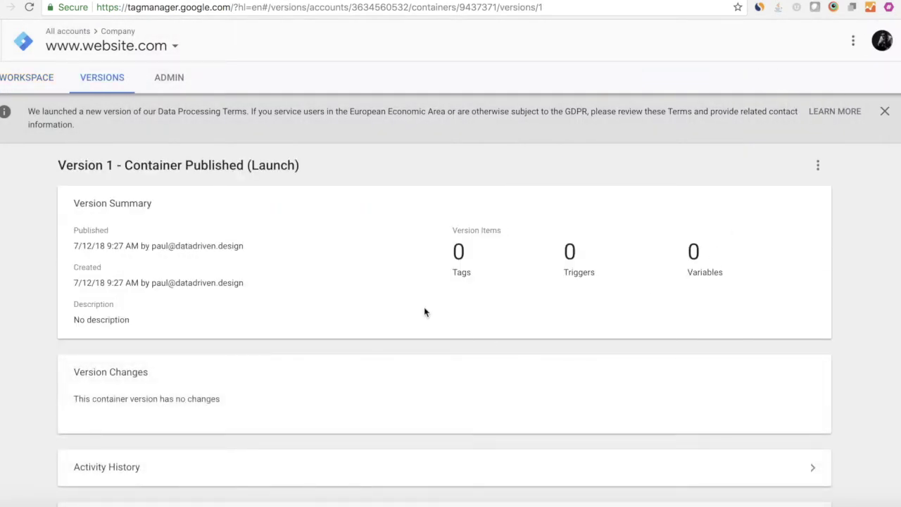
# Look over the published version's summary and return to the container's workspace.
pyautogui.scroll(-2, 357, 371)
pyautogui.scroll(2, 358, 371)
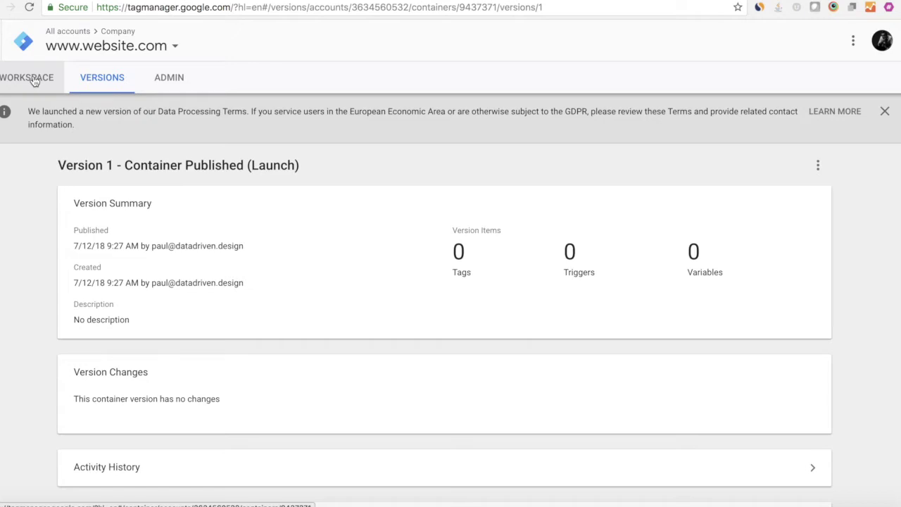
pyautogui.click(33, 82)
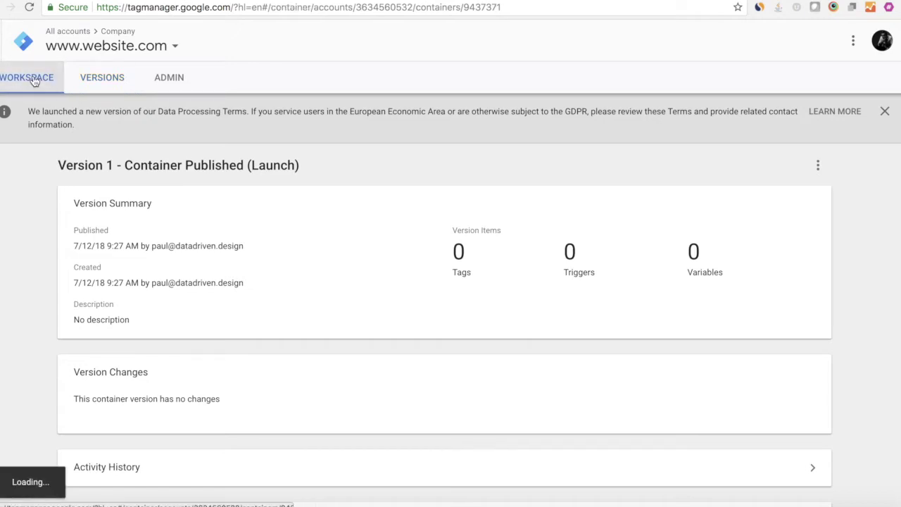
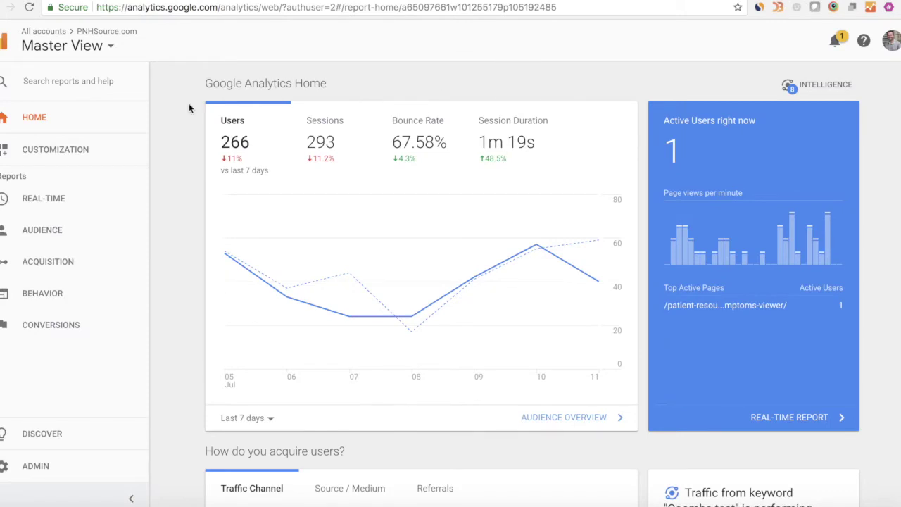
# Switch to Google Analytics and open the Top Events report among the Behavior reports.
pyautogui.click(81, 297)
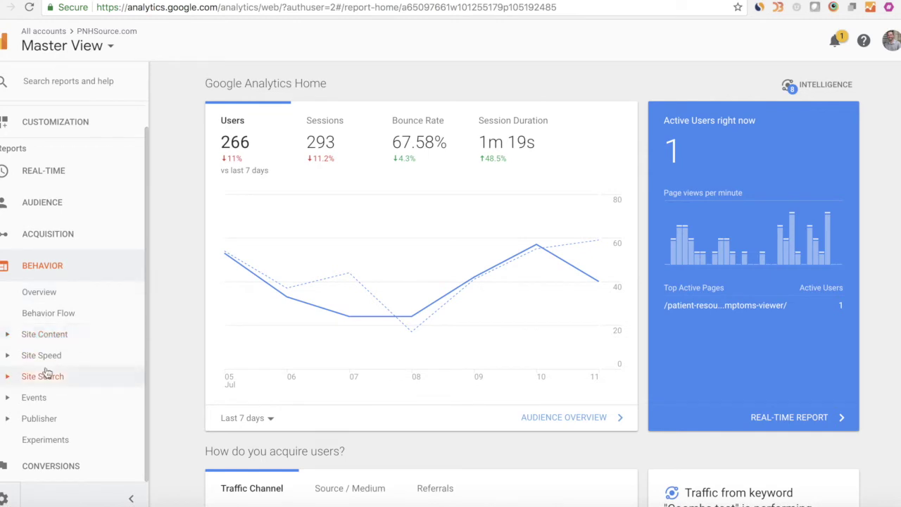
pyautogui.click(10, 399)
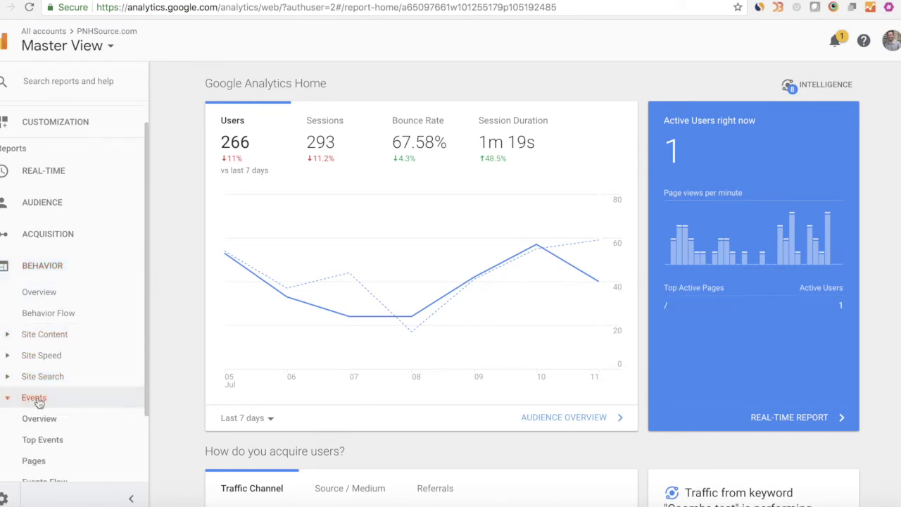
pyautogui.click(42, 381)
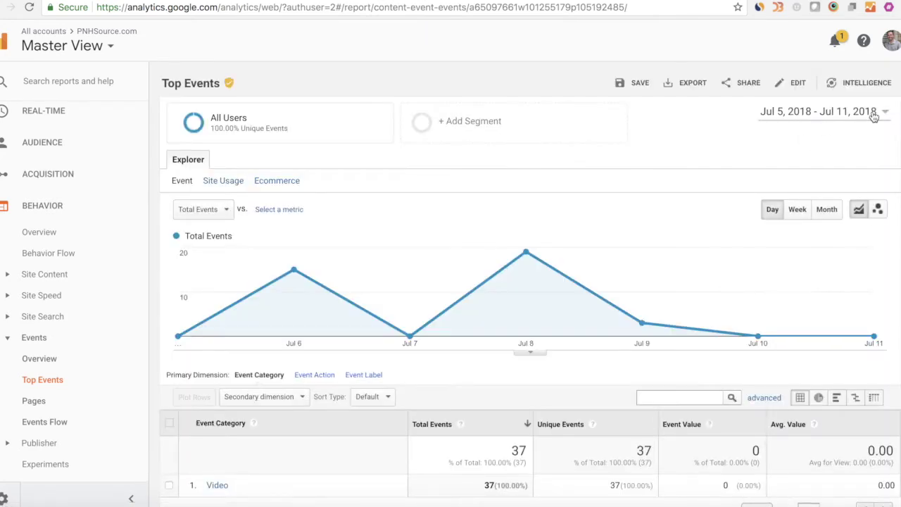
# Set the Top Events report's date range to Jan 1, 2016 - Dec 31, 2016 and apply it.
pyautogui.click(874, 117)
pyautogui.click(458, 133)
pyautogui.click(458, 134)
pyautogui.click(458, 134)
pyautogui.tripleClick(458, 134)
pyautogui.doubleClick(458, 134)
pyautogui.doubleClick(458, 134)
pyautogui.tripleClick(457, 133)
pyautogui.click(458, 133)
pyautogui.doubleClick(458, 133)
pyautogui.click(458, 133)
pyautogui.doubleClick(458, 134)
pyautogui.doubleClick(457, 133)
pyautogui.click(458, 133)
pyautogui.doubleClick(458, 134)
pyautogui.click(457, 134)
pyautogui.click(458, 134)
pyautogui.click(457, 134)
pyautogui.click(458, 134)
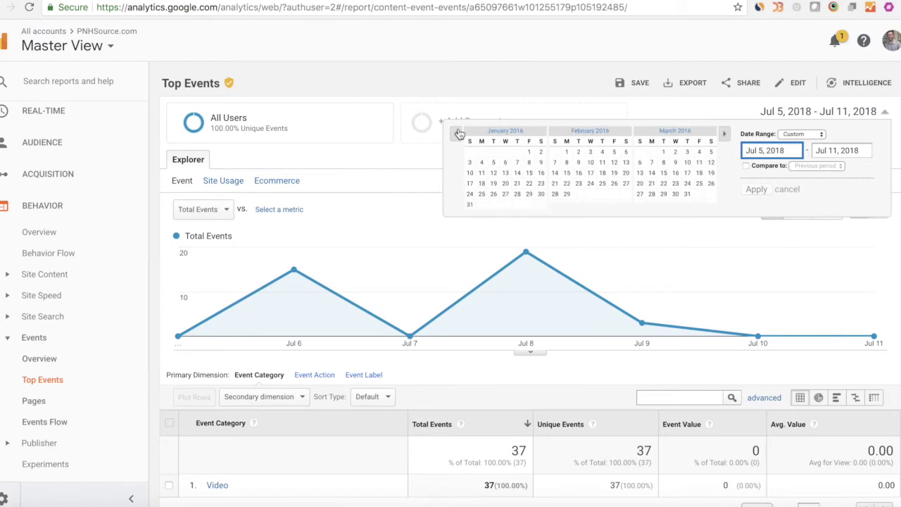
pyautogui.click(529, 152)
pyautogui.click(724, 133)
pyautogui.doubleClick(724, 133)
pyautogui.click(723, 134)
pyautogui.doubleClick(724, 134)
pyautogui.doubleClick(724, 133)
pyautogui.click(724, 134)
pyautogui.doubleClick(724, 134)
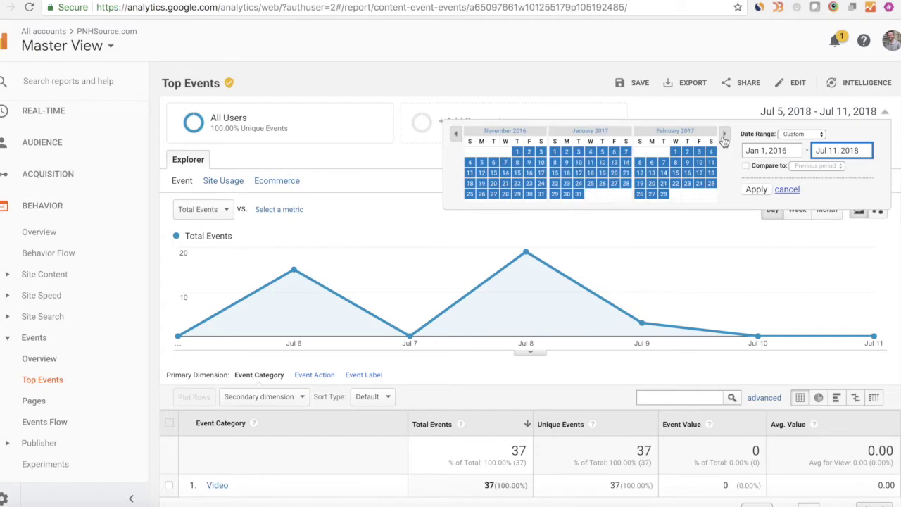
pyautogui.click(541, 194)
pyautogui.click(756, 189)
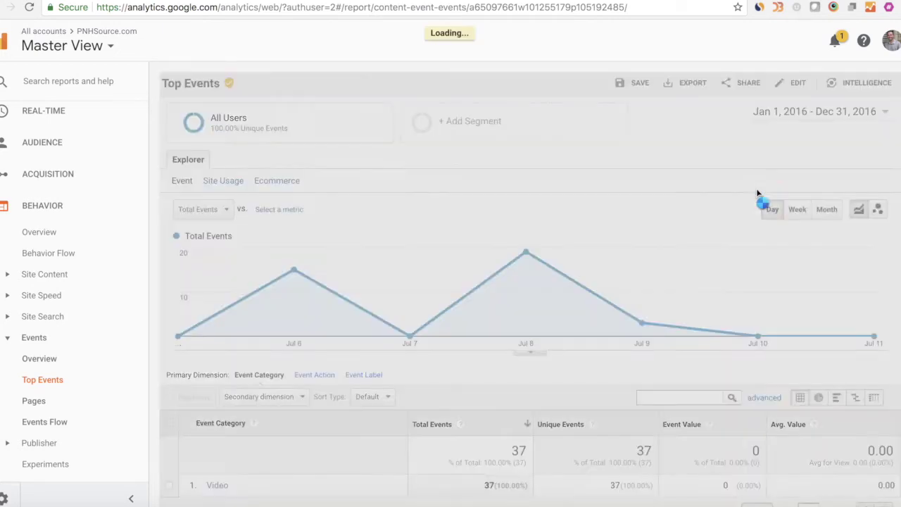
# Look over the event categories and add Source / Medium as the table's secondary dimension.
pyautogui.scroll(-2, 734, 278)
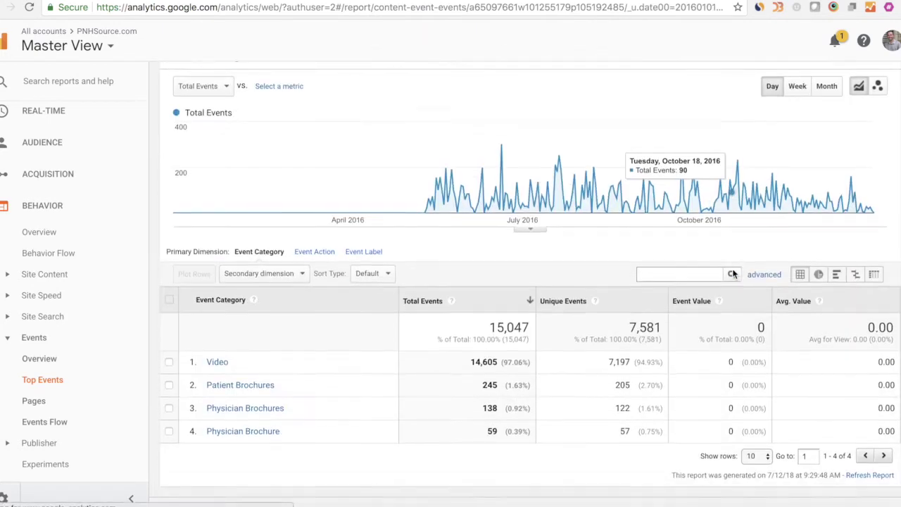
pyautogui.scroll(-1, 733, 274)
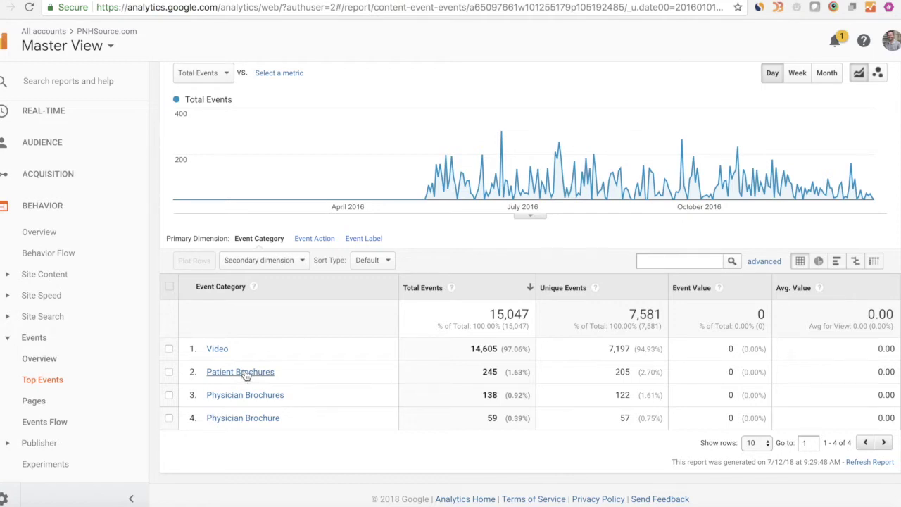
pyautogui.click(304, 261)
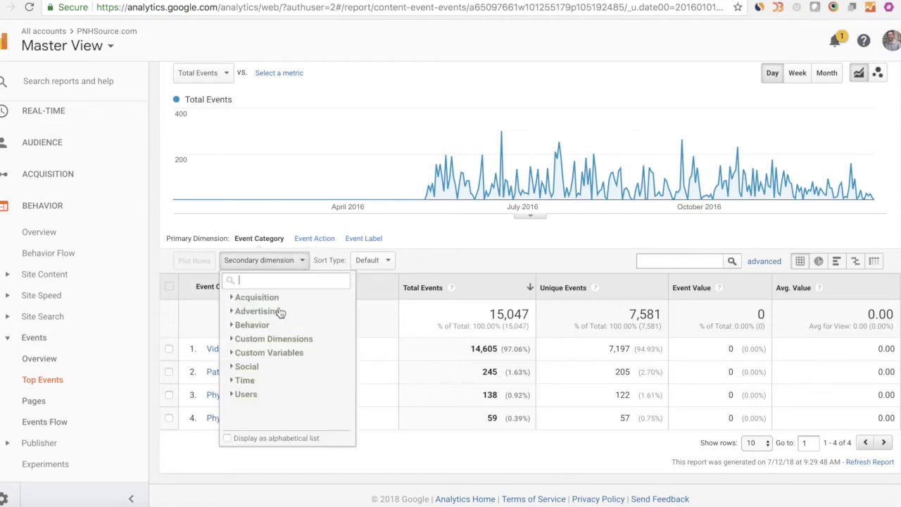
pyautogui.click(233, 298)
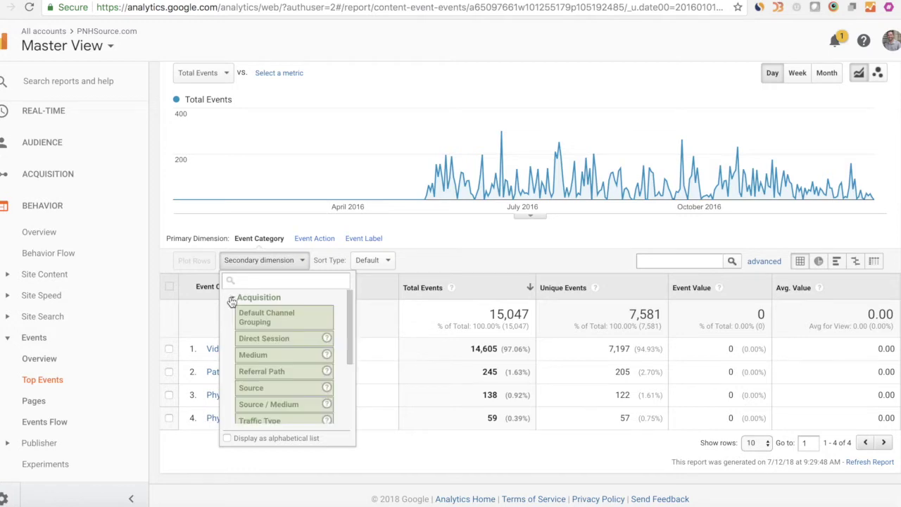
pyautogui.click(268, 405)
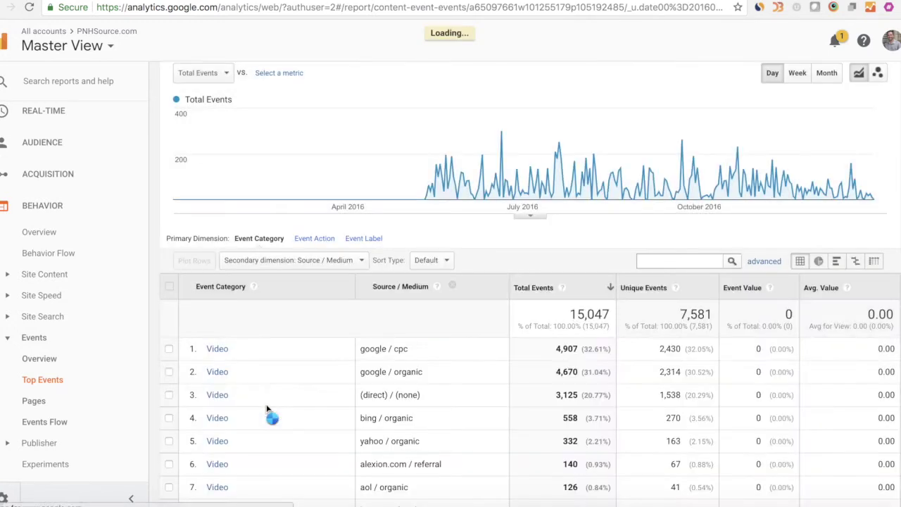
# Examine the events by source and medium, focusing on the unique events for Patient Brochures from google / cpc.
pyautogui.scroll(-4, 345, 410)
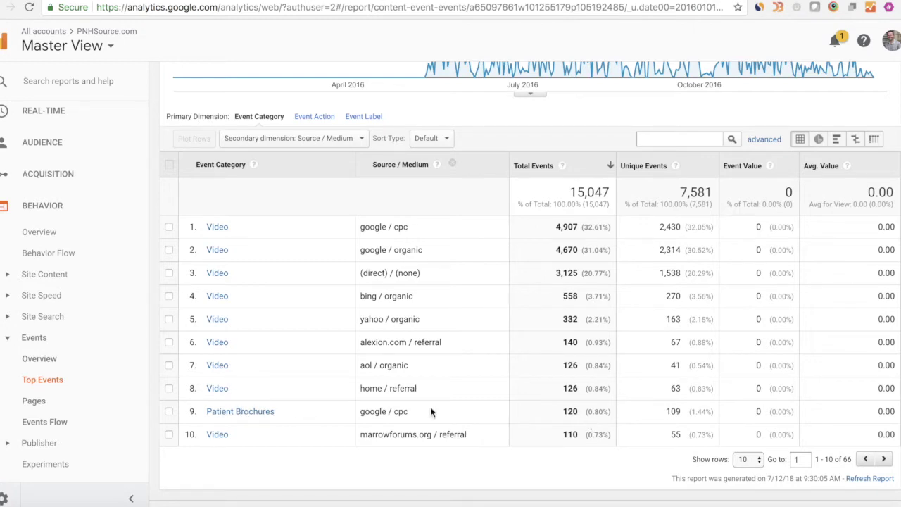
pyautogui.moveTo(424, 416); pyautogui.dragTo(351, 417)
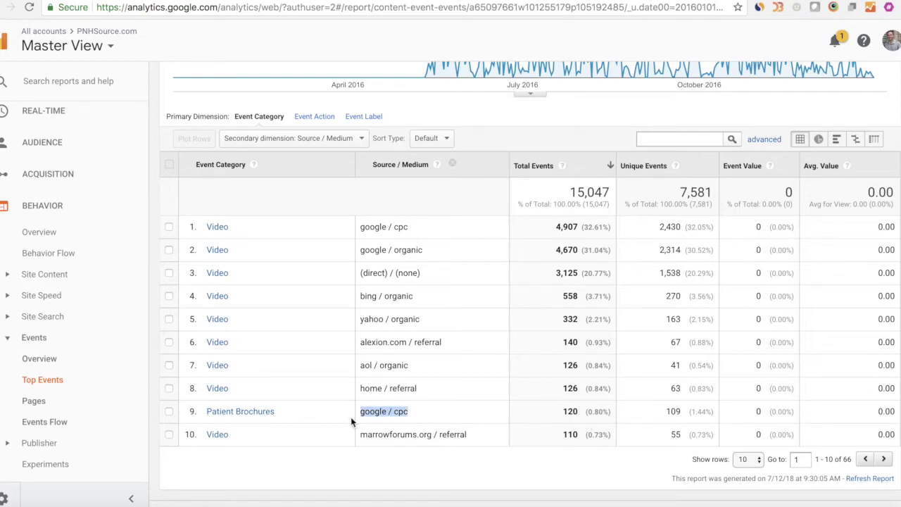
pyautogui.click(465, 420)
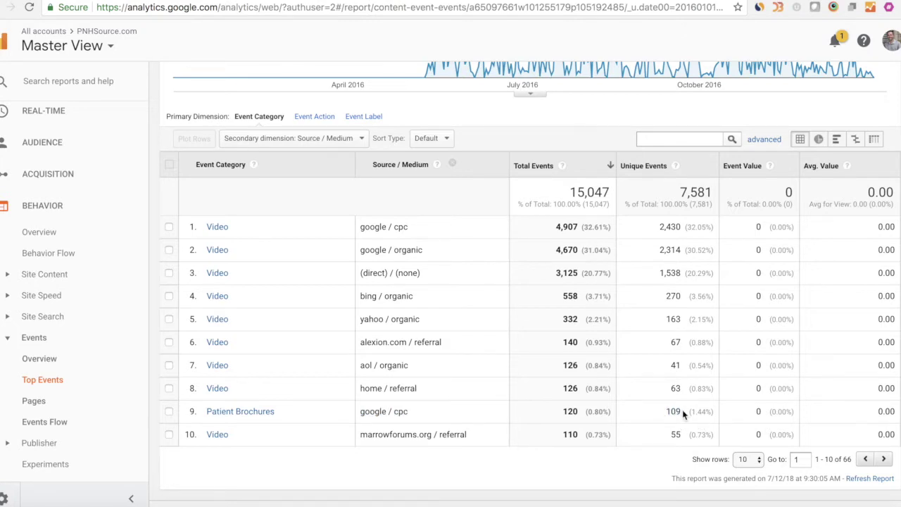
pyautogui.moveTo(682, 413); pyautogui.dragTo(669, 412)
pyautogui.scroll(1, 476, 343)
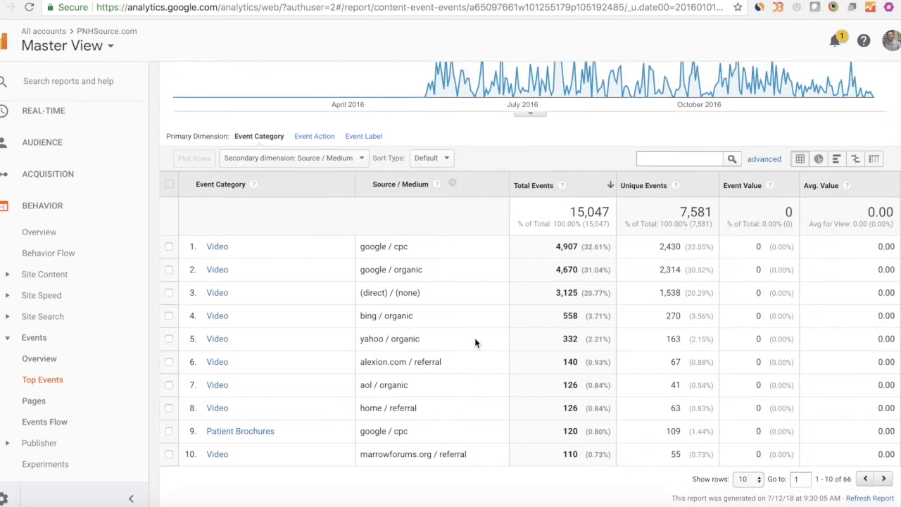
pyautogui.scroll(-1, 475, 342)
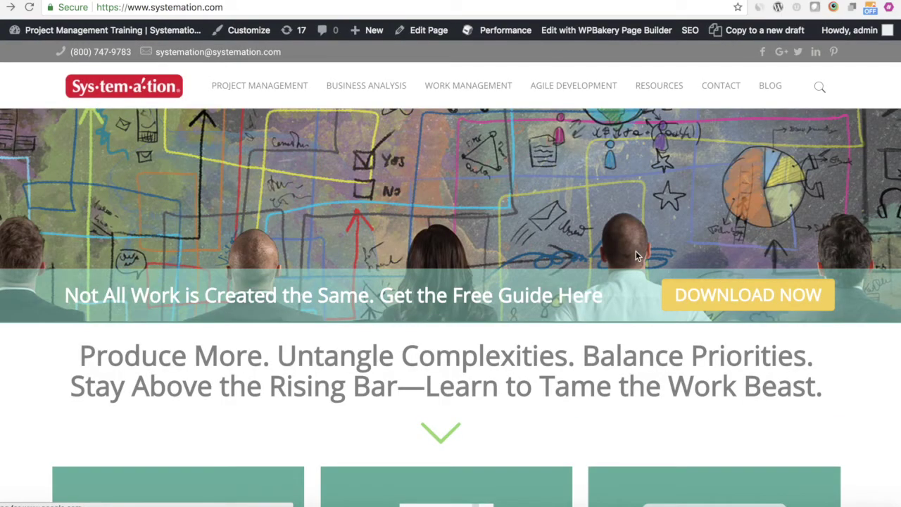
# Switch to the Systemation website and open the download page for its free guide.
pyautogui.click(746, 298)
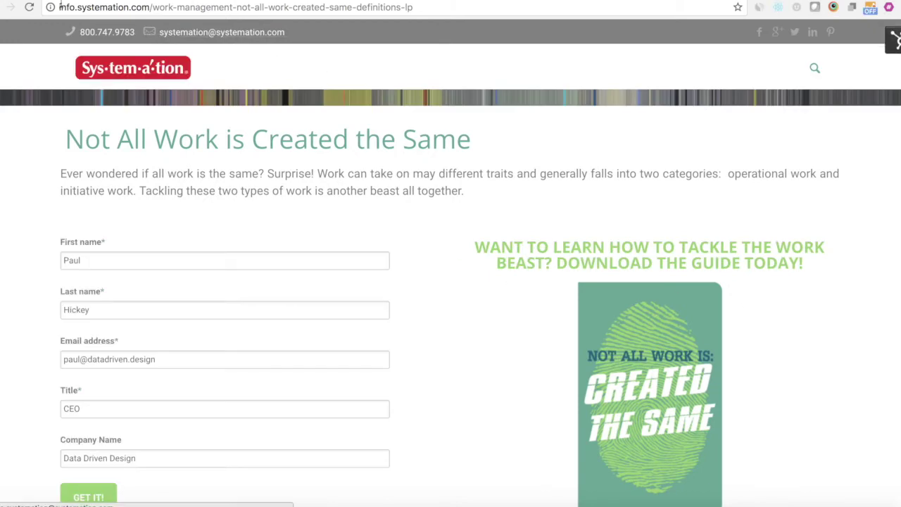
# Highlight the full web address of the guide's landing page.
pyautogui.moveTo(59, 7); pyautogui.dragTo(229, 18)
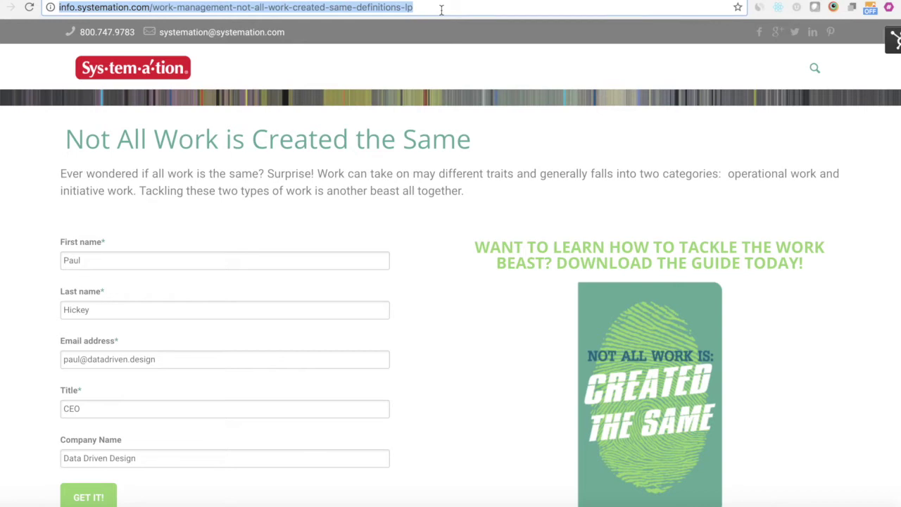
pyautogui.click(77, 7)
pyautogui.moveTo(78, 8); pyautogui.dragTo(134, 8)
pyautogui.click(85, 9)
pyautogui.tripleClick(60, 8)
# Switch to Google Tag Manager and discard the unsaved changes to the Homepage Link Clicks trigger.
pyautogui.click(463, 75)
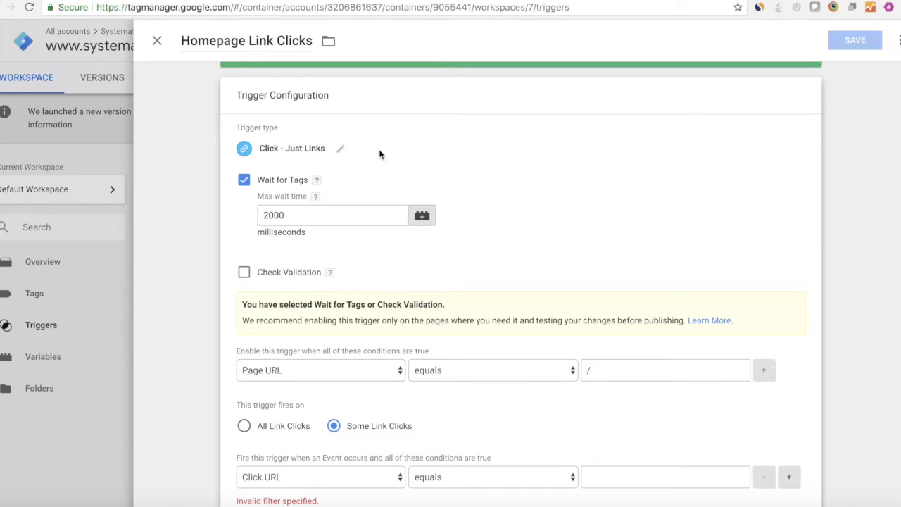
pyautogui.click(158, 42)
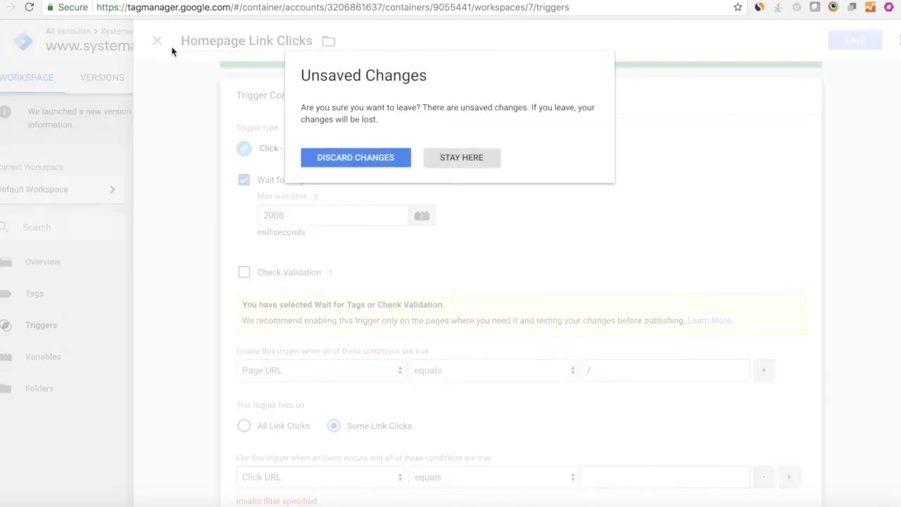
pyautogui.click(324, 156)
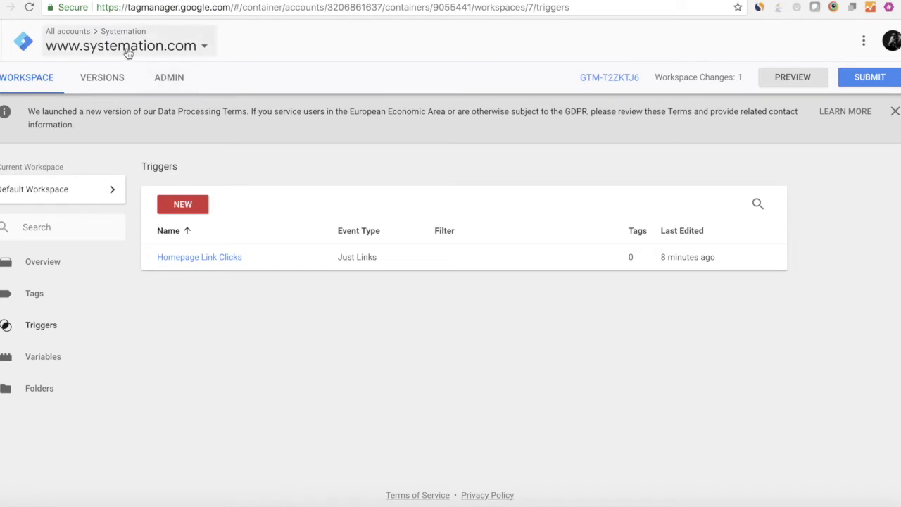
pyautogui.click(38, 326)
pyautogui.click(183, 206)
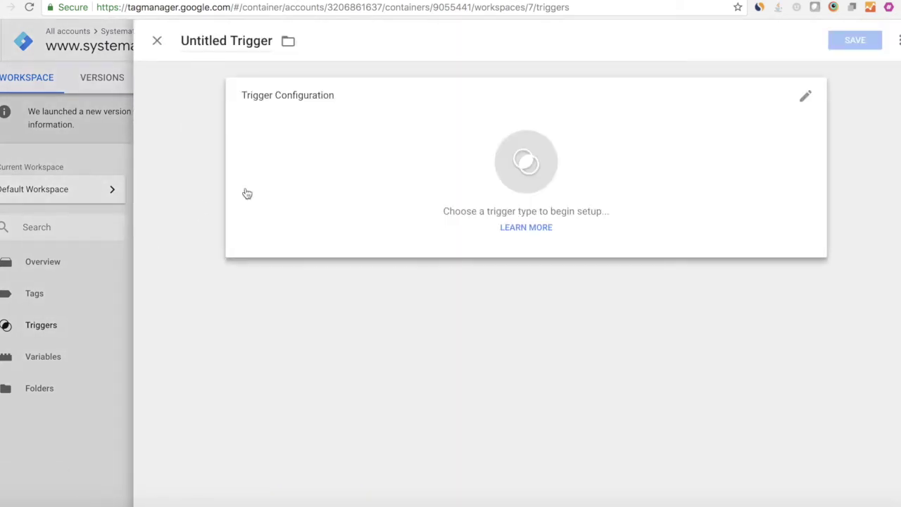
pyautogui.click(157, 41)
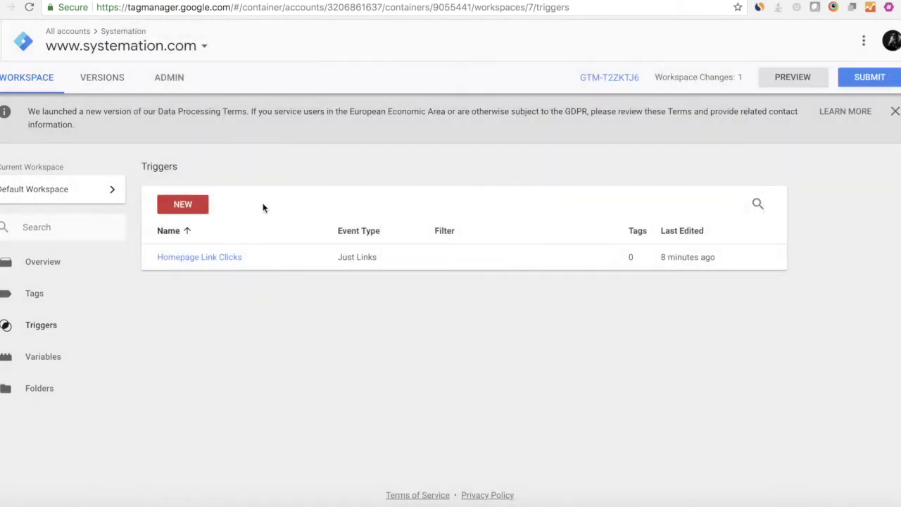
# Open the Homepage Link Clicks trigger for editing, review the available trigger types and choose Just Links.
pyautogui.click(208, 258)
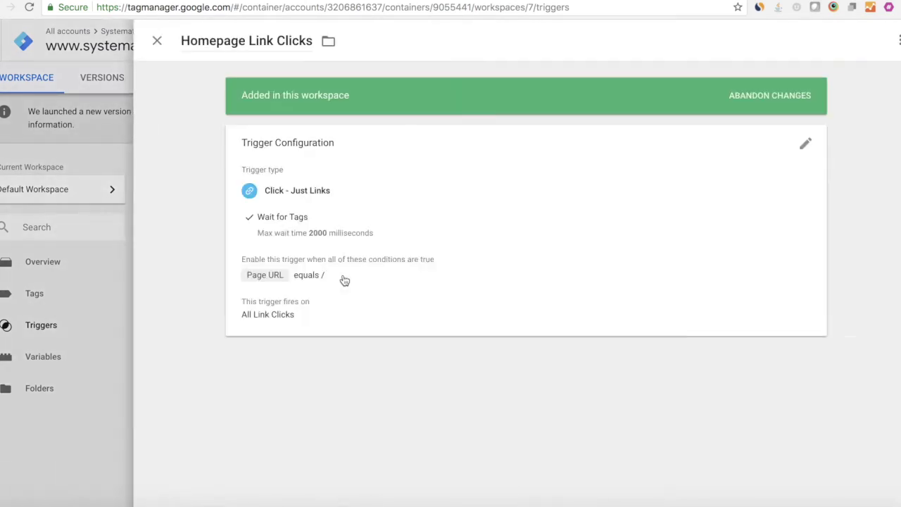
pyautogui.click(805, 144)
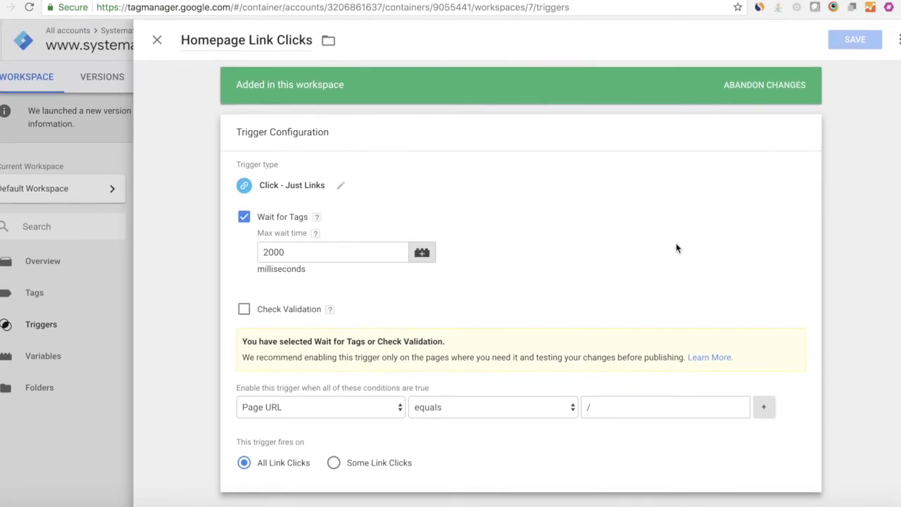
pyautogui.click(340, 186)
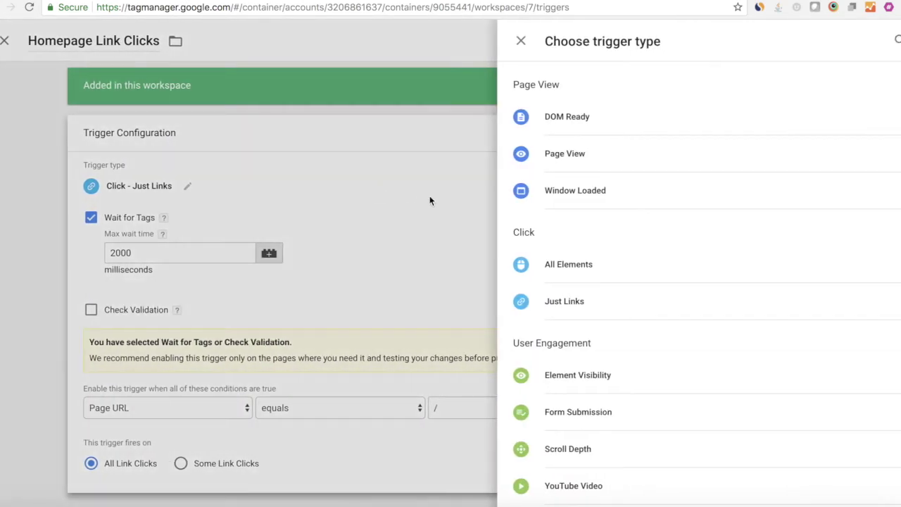
pyautogui.scroll(-2, 582, 162)
pyautogui.scroll(1, 582, 163)
pyautogui.scroll(-3, 583, 163)
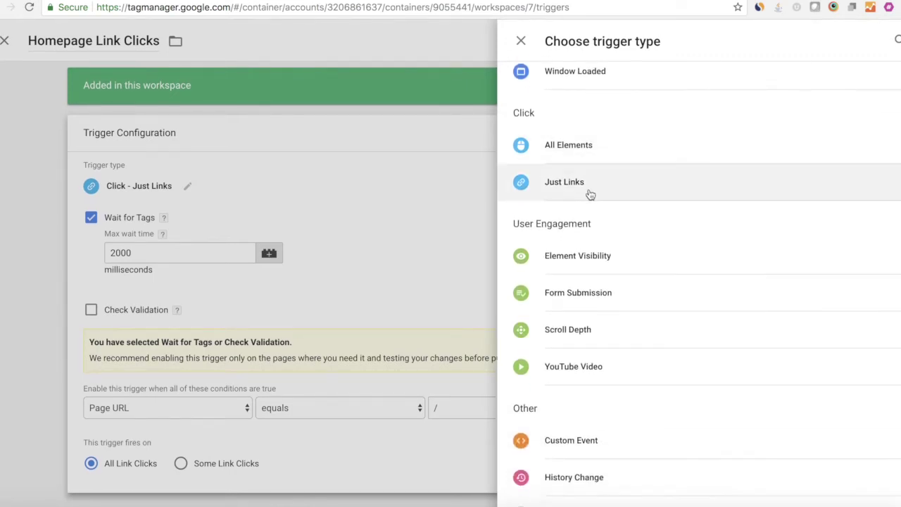
pyautogui.scroll(3, 563, 425)
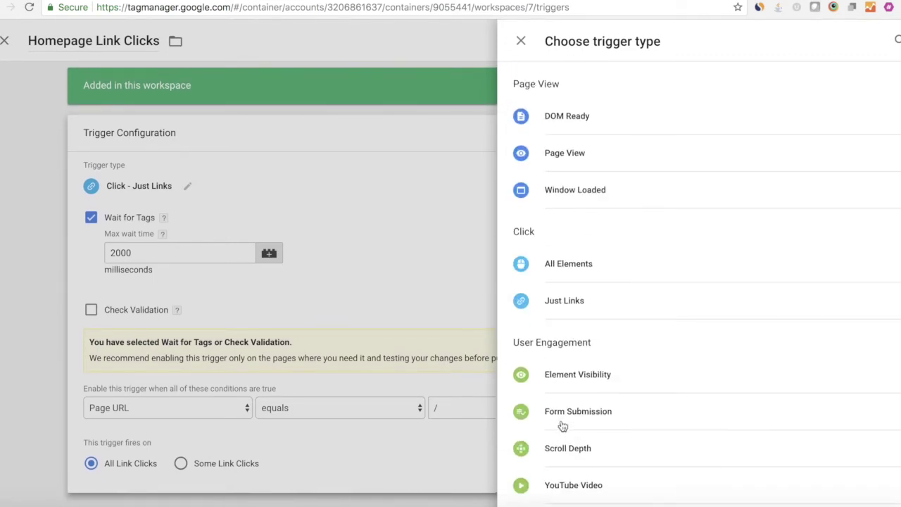
pyautogui.click(582, 303)
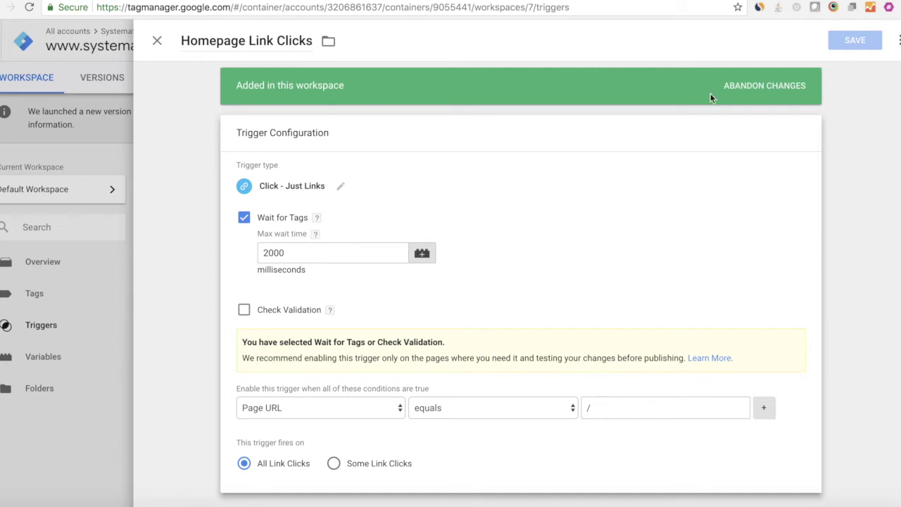
# Check the Systemation homepage against the trigger's enabling condition, Page URL equals /.
pyautogui.click(750, 2)
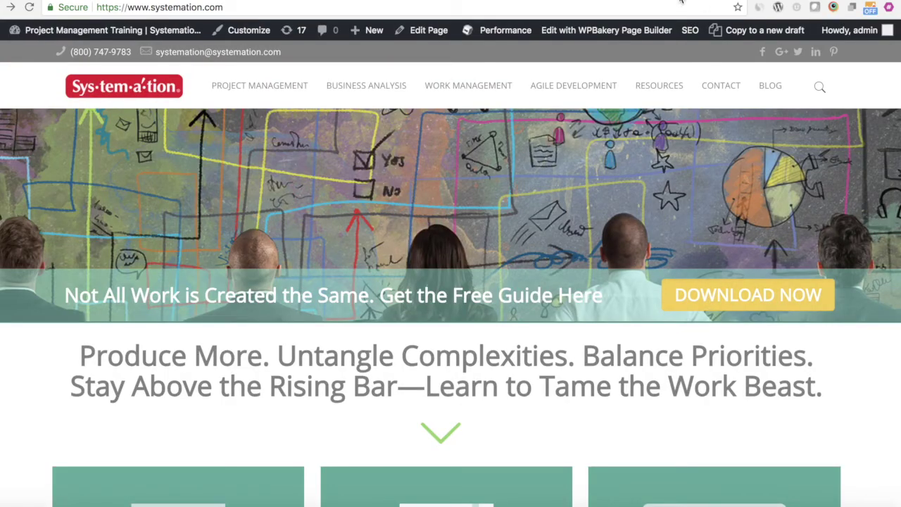
pyautogui.hotkey('ctrl', 'Tab')
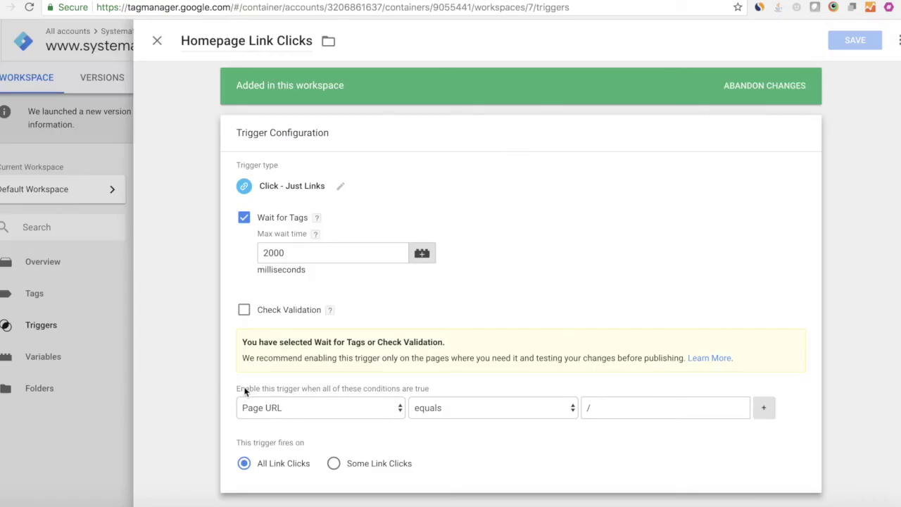
pyautogui.moveTo(236, 387); pyautogui.dragTo(311, 386)
pyautogui.click(310, 381)
pyautogui.click(607, 407)
pyautogui.click(590, 384)
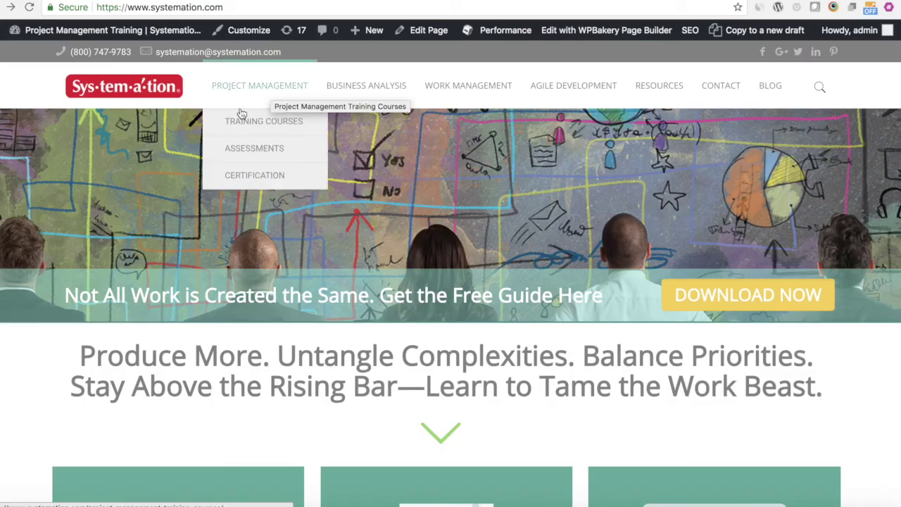
# Look over the links on the Systemation homepage and follow the free guide's Download Now link.
pyautogui.scroll(-10, 392, 238)
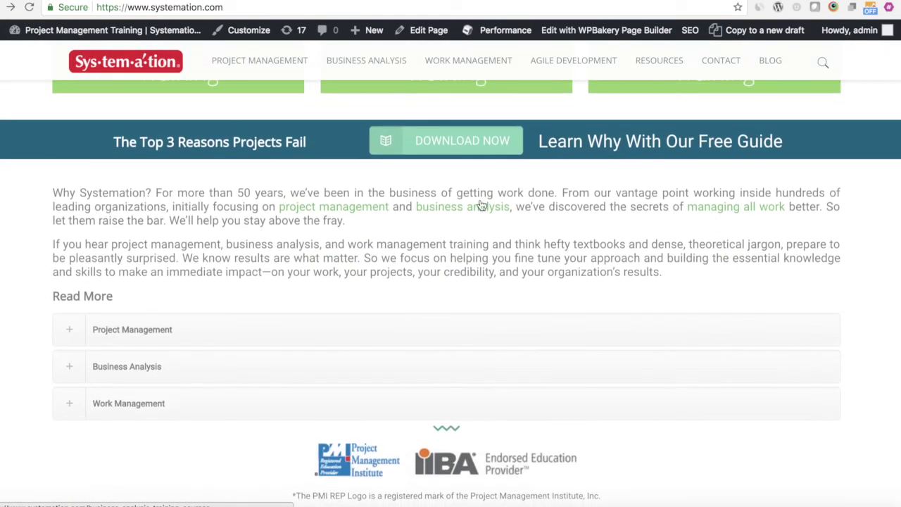
pyautogui.scroll(10, 470, 184)
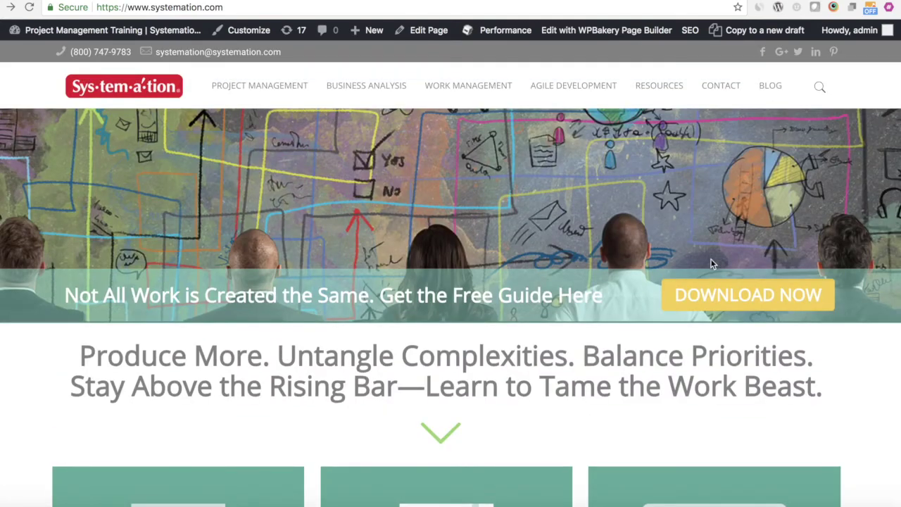
pyautogui.click(714, 298)
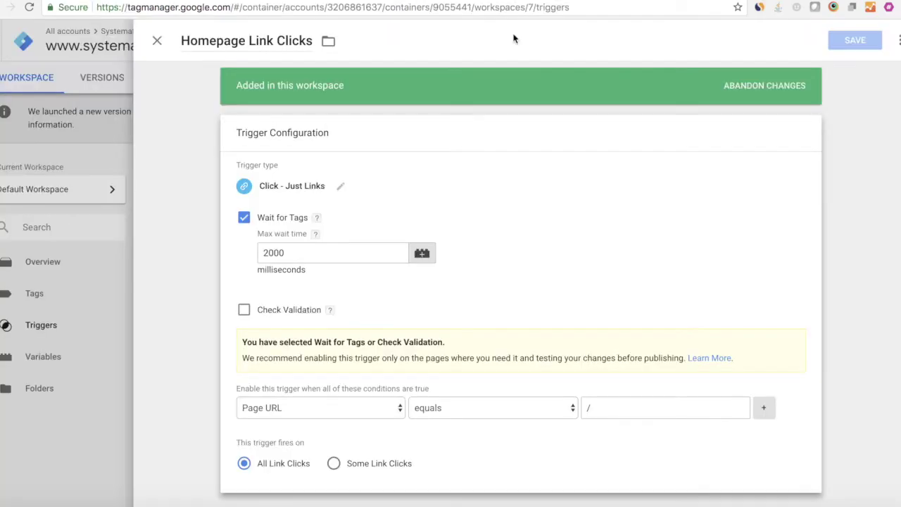
# Restrict the trigger to Some Link Clicks and set the Click URL condition's operator to equals.
pyautogui.click(333, 463)
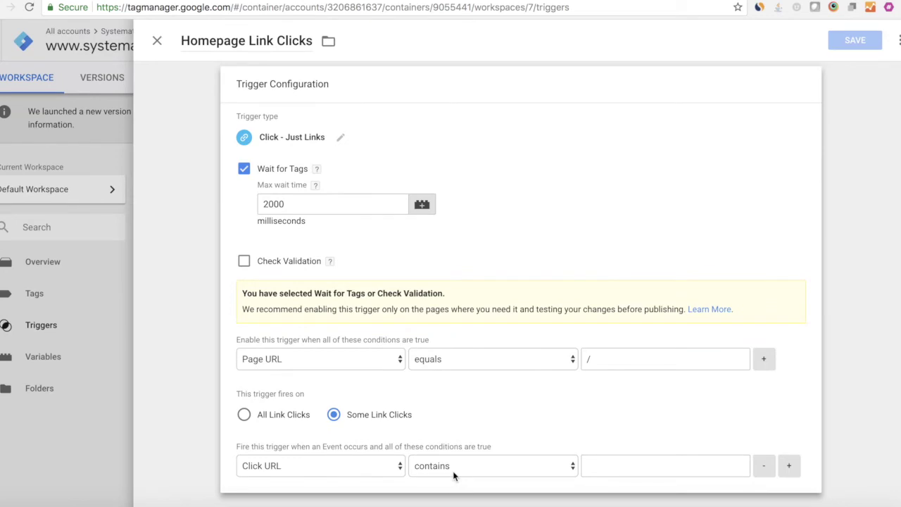
pyautogui.click(453, 473)
pyautogui.scroll(-5, 454, 477)
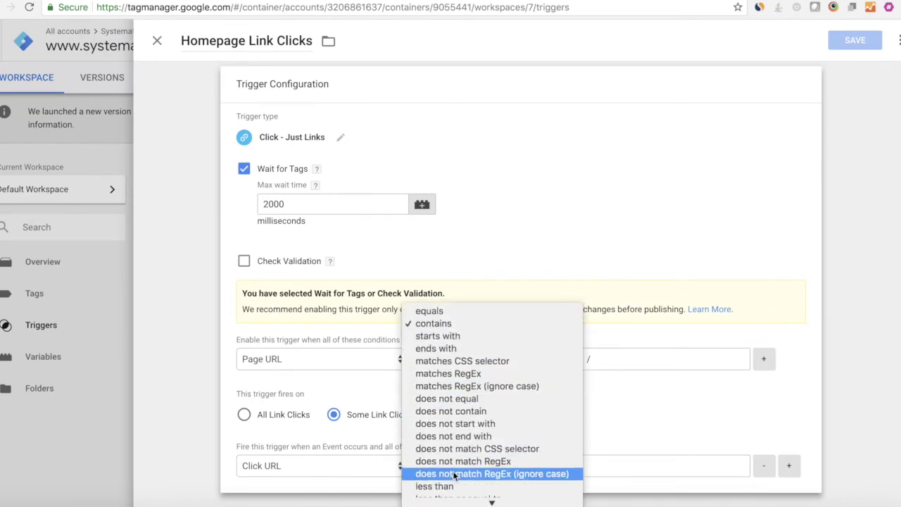
pyautogui.scroll(-1, 455, 477)
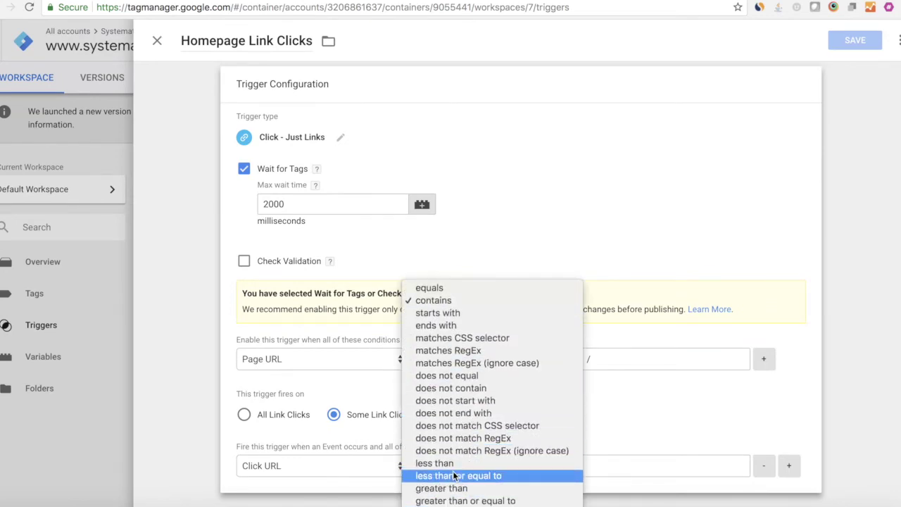
pyautogui.click(456, 290)
pyautogui.click(600, 469)
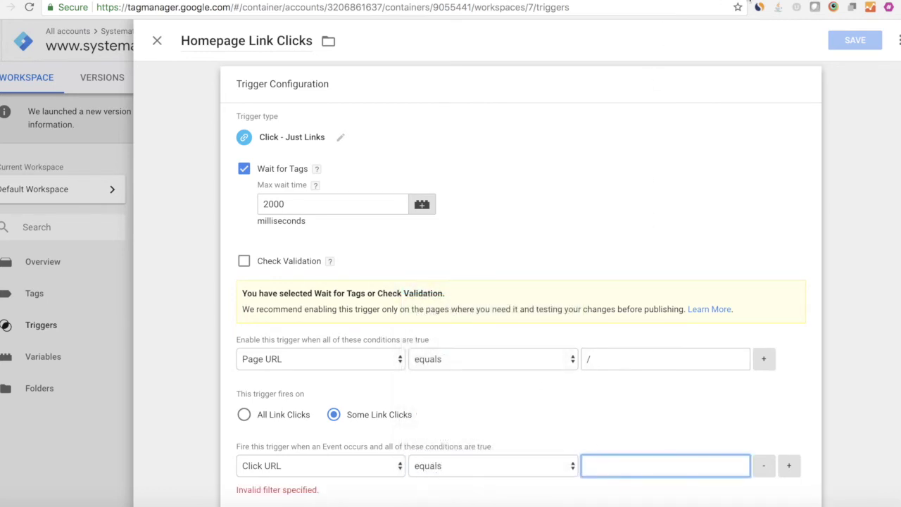
pyautogui.click(474, 1)
pyautogui.click(355, 7)
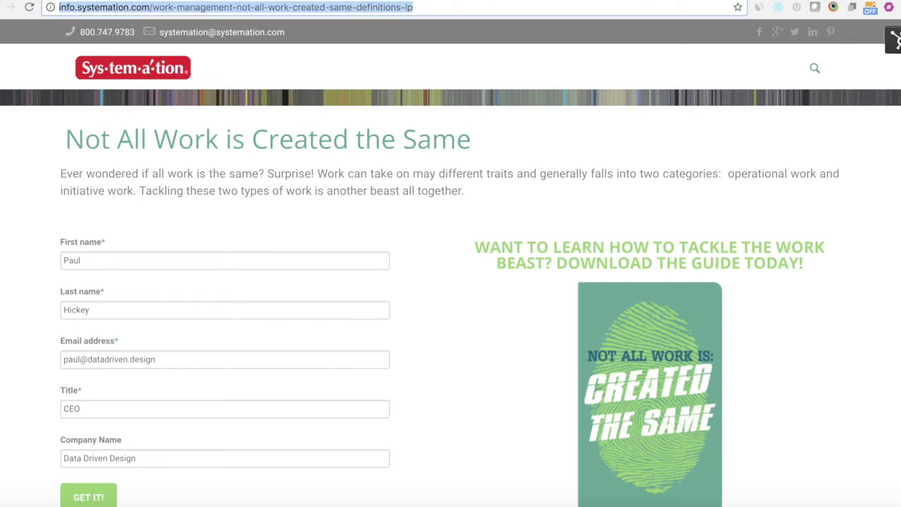
pyautogui.click(492, 3)
pyautogui.click(514, 3)
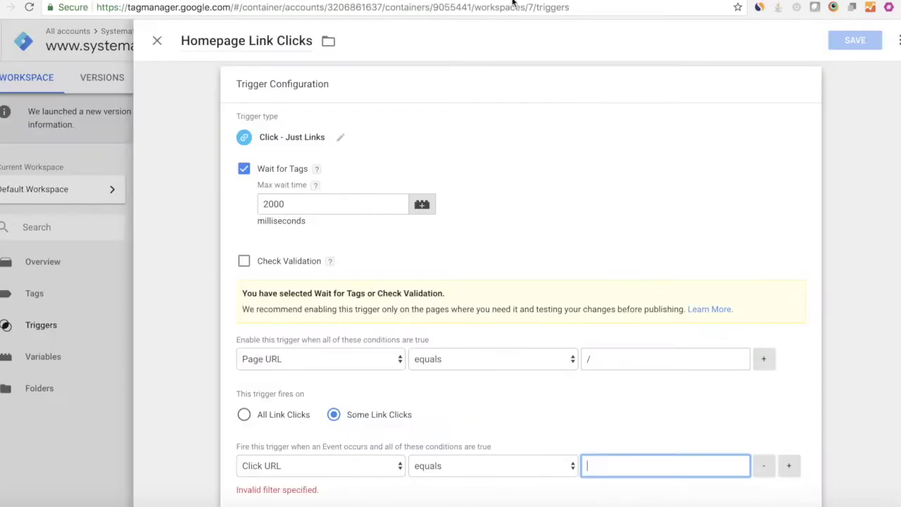
pyautogui.hotkey('ctrl', 'v')
pyautogui.click(613, 400)
pyautogui.click(856, 41)
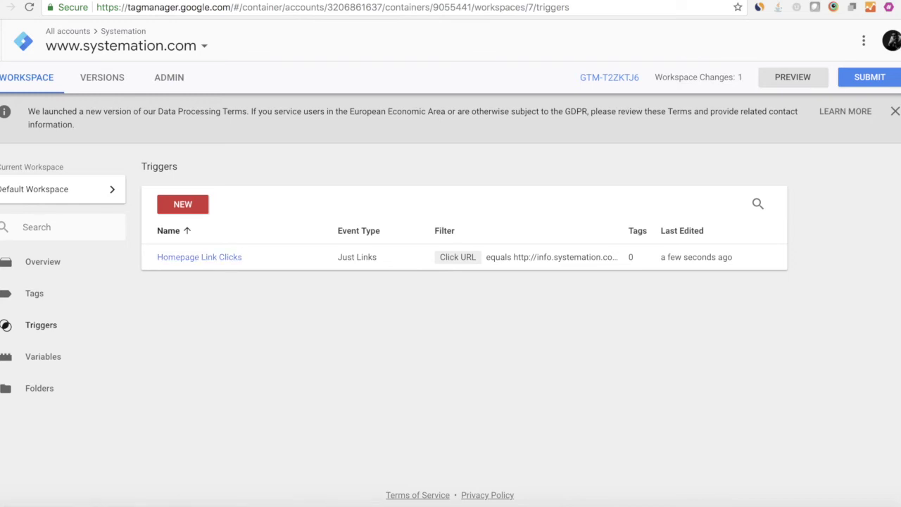
# View the guide's landing page again and return to the trigger list.
pyautogui.click(662, 4)
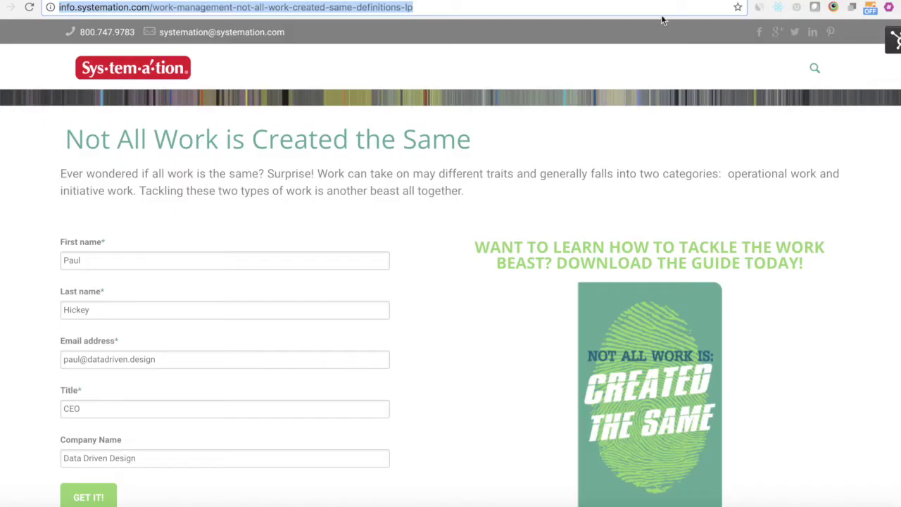
pyautogui.click(552, 1)
pyautogui.click(504, 1)
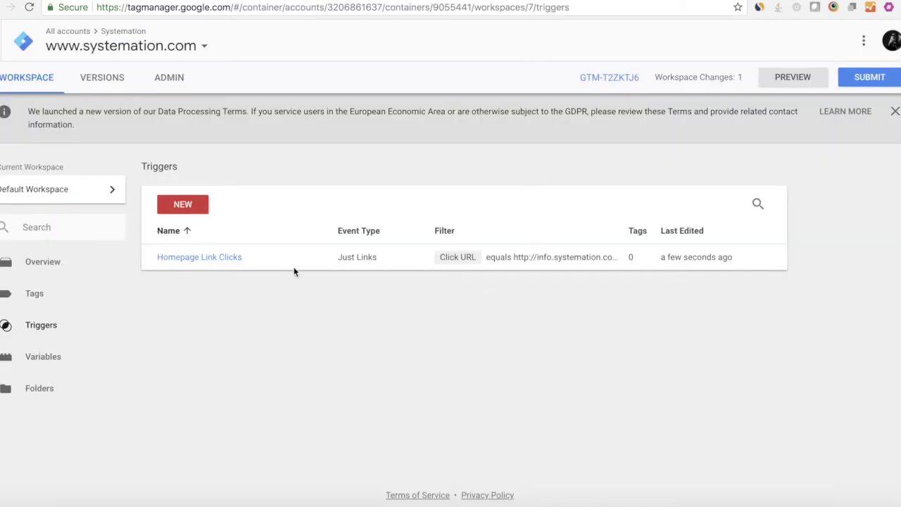
# Rename the Homepage Link Clicks trigger as Homepage Link Clicks of Download Now Button for Not All Work Created Equal and save it.
pyautogui.click(213, 257)
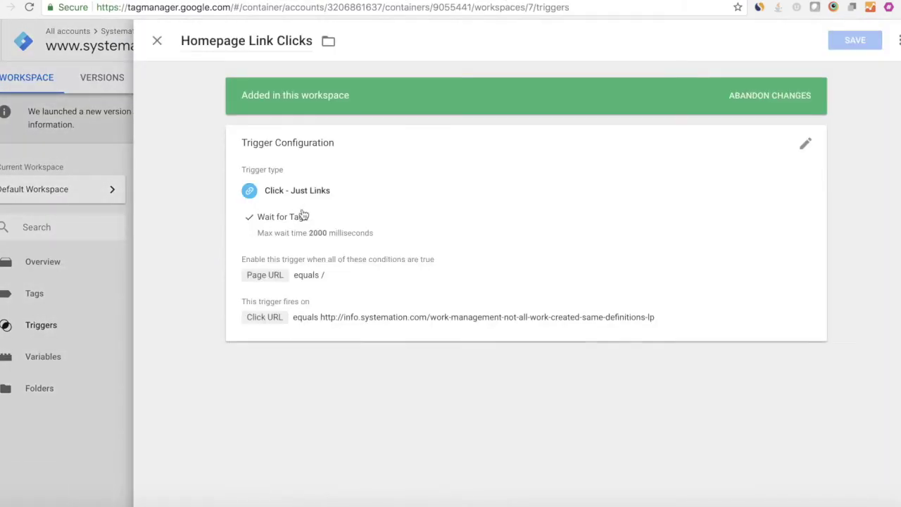
pyautogui.click(310, 40)
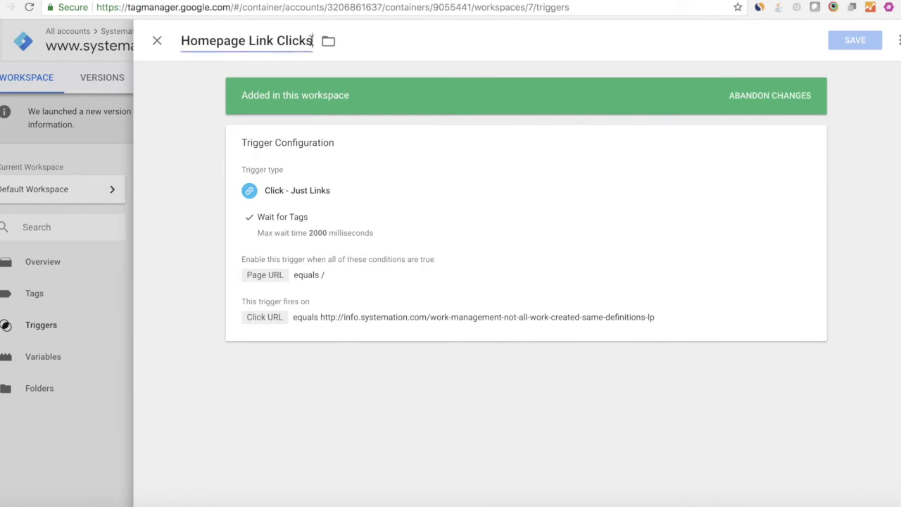
pyautogui.write('-')
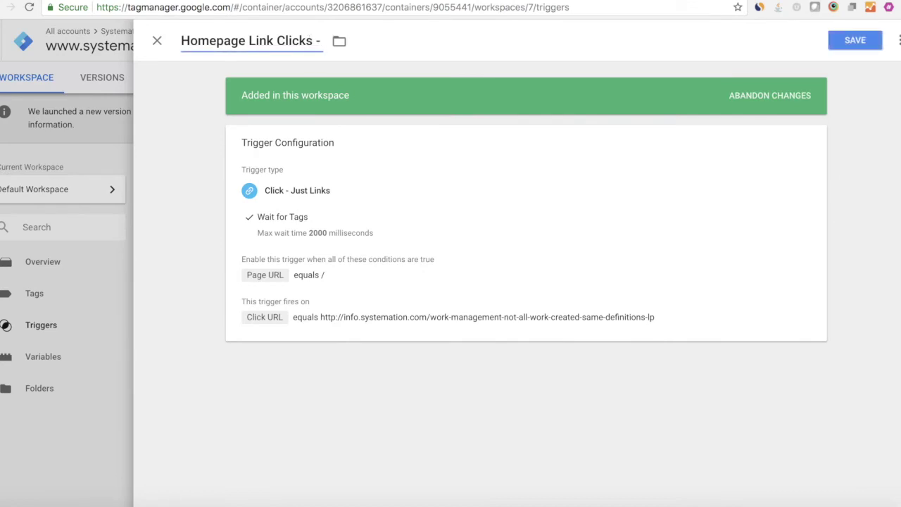
pyautogui.press('BackSpace')
pyautogui.write('of Download Now Buton')
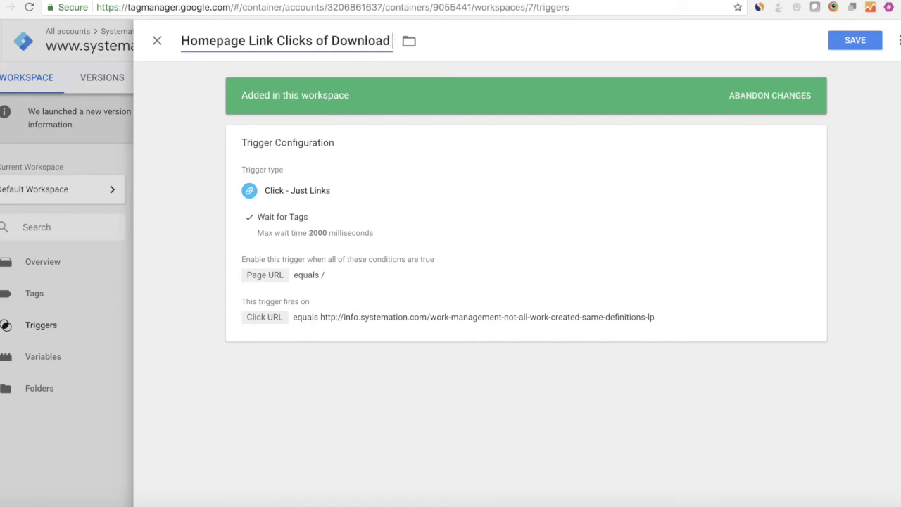
pyautogui.press('BackSpace')
pyautogui.press('BackSpace')
pyautogui.write('t')
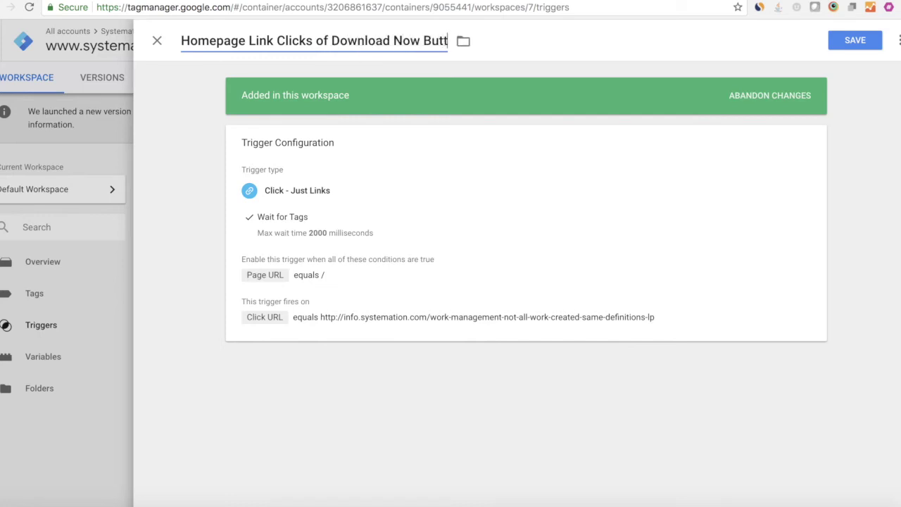
pyautogui.write('on for Not ')
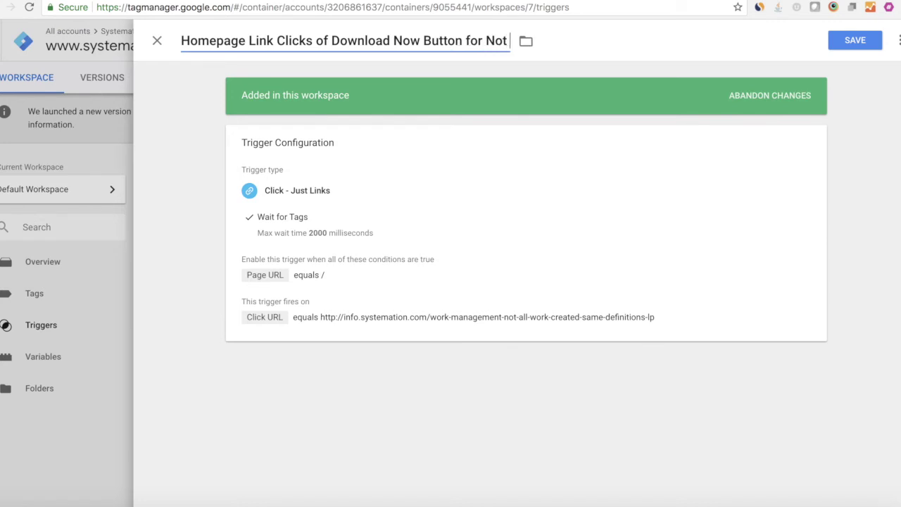
pyautogui.write('All Work ')
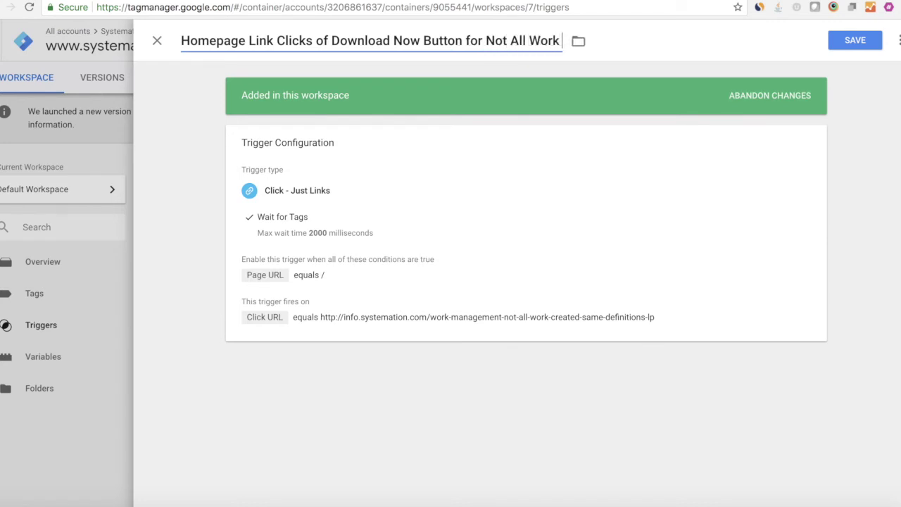
pyautogui.write('Created Equal')
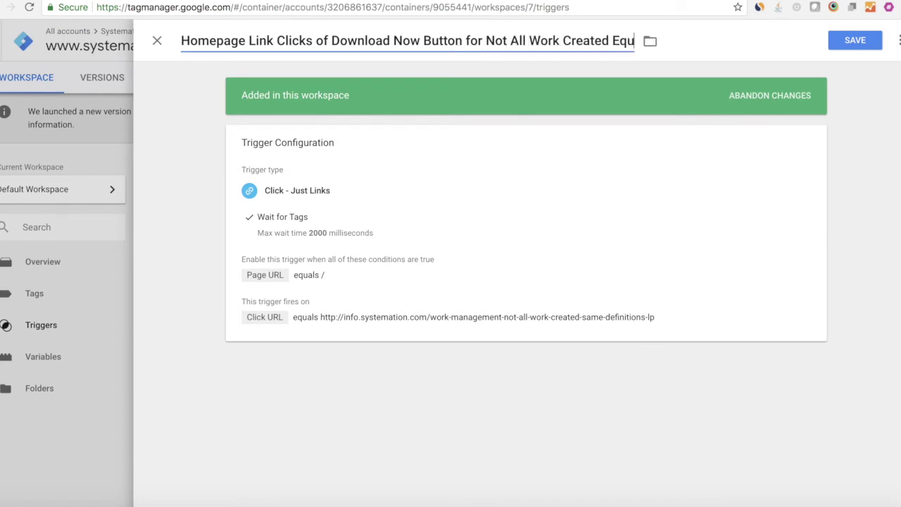
pyautogui.click(857, 39)
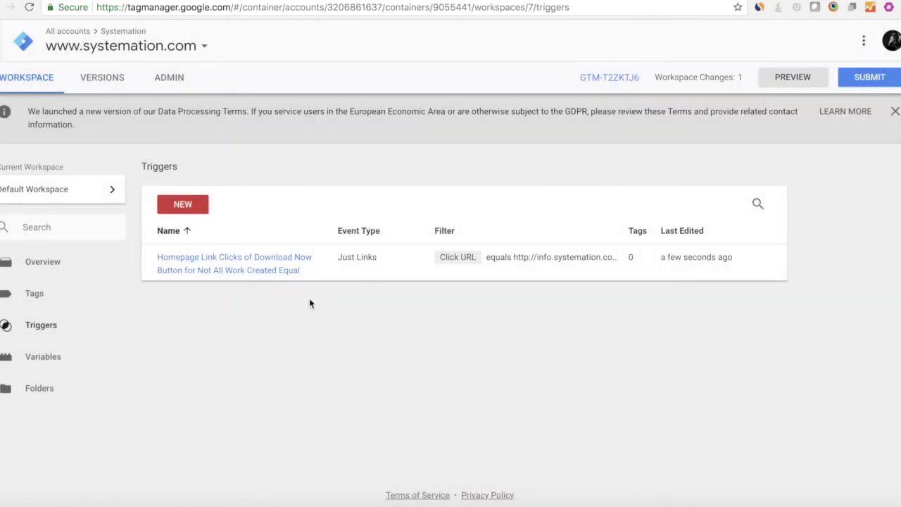
# Create a Classic Google Analytics tag named Homepage Link Clicks of Download Now Button for Not All Work Created Equal.
pyautogui.click(42, 297)
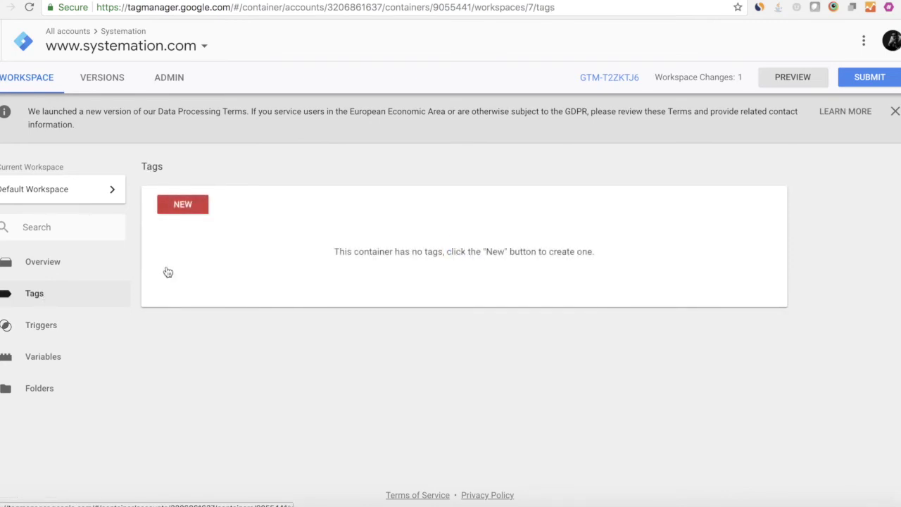
pyautogui.click(186, 209)
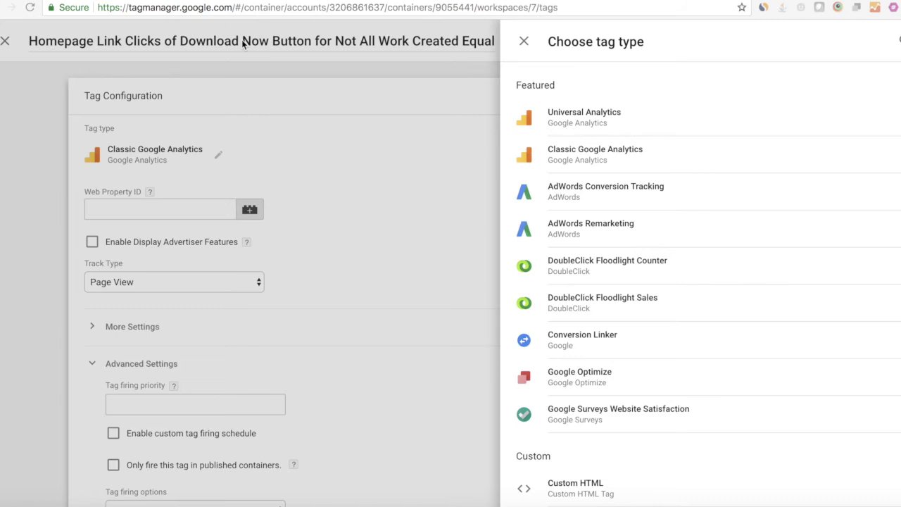
pyautogui.click(577, 153)
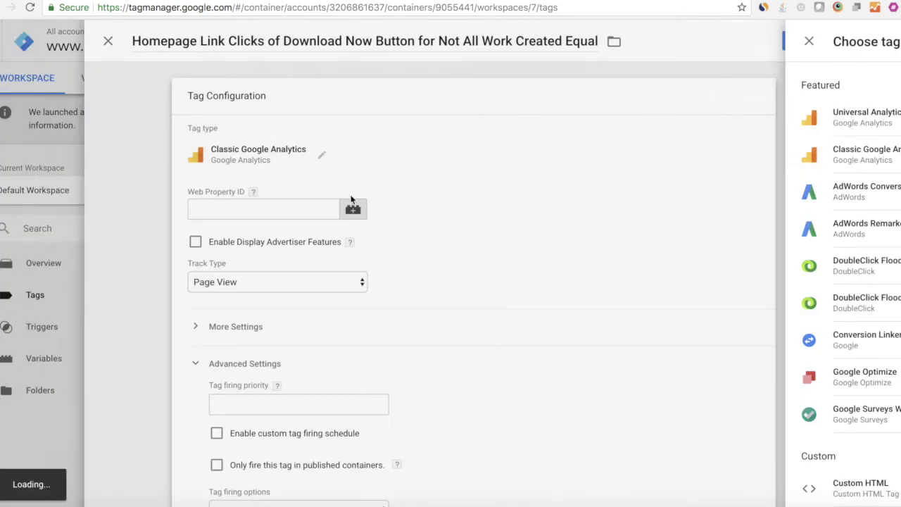
# Copy the systemation.com property's tracking ID from the Google Analytics tracking code settings into the tag's Web Property ID.
pyautogui.click(322, 213)
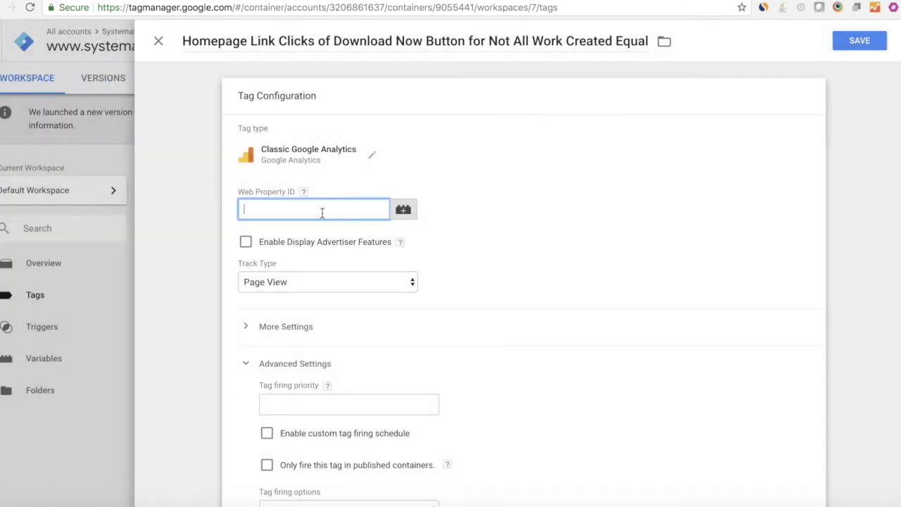
pyautogui.click(585, 2)
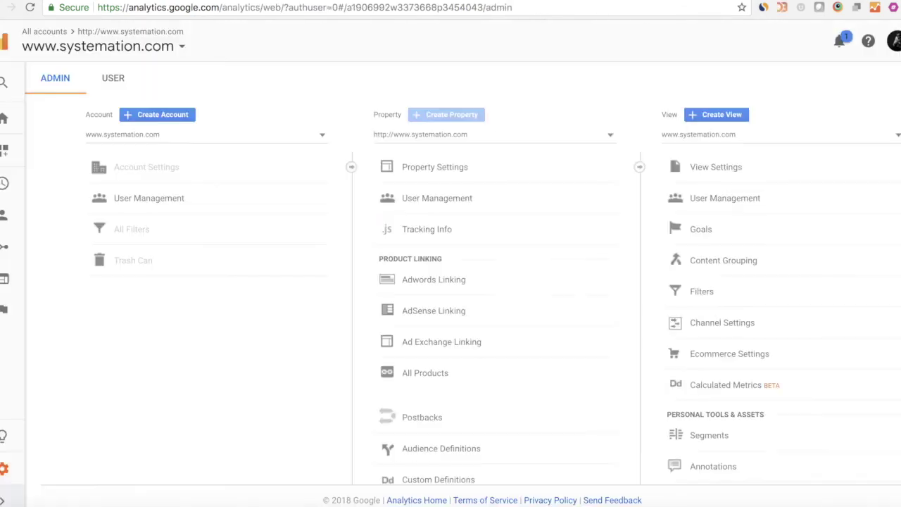
pyautogui.click(463, 232)
pyautogui.click(455, 253)
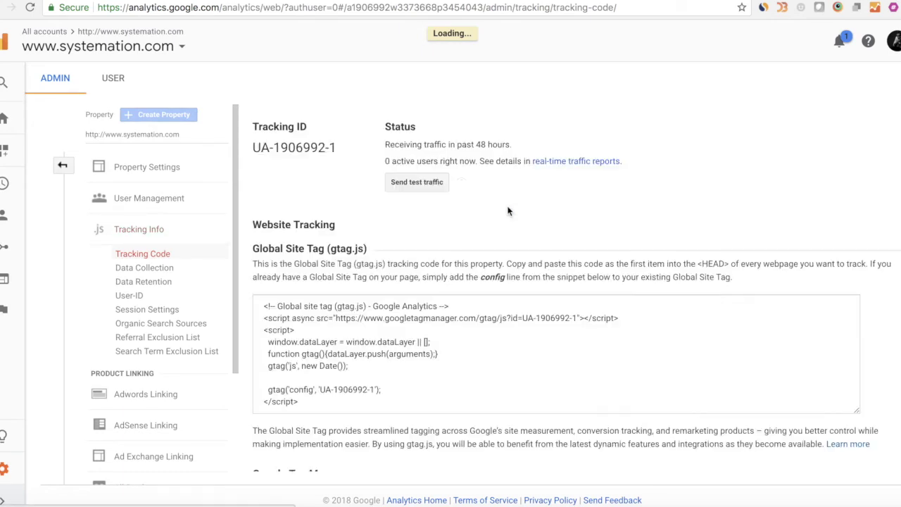
pyautogui.moveTo(338, 148); pyautogui.dragTo(252, 148)
pyautogui.hotkey('ctrl', 'c')
pyautogui.hotkey('ctrl', 'Tab')
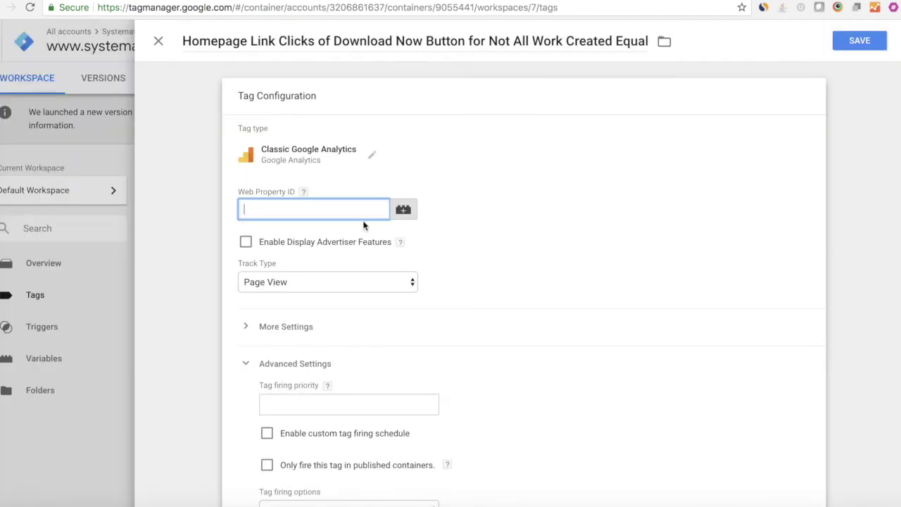
pyautogui.hotkey('ctrl', 'v')
# Set the tag's track type to Event.
pyautogui.scroll(-3, 473, 240)
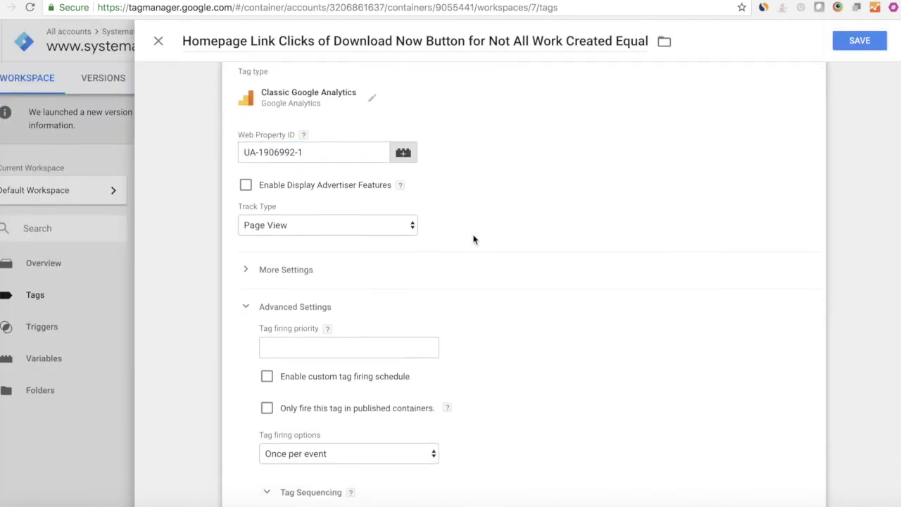
pyautogui.click(401, 143)
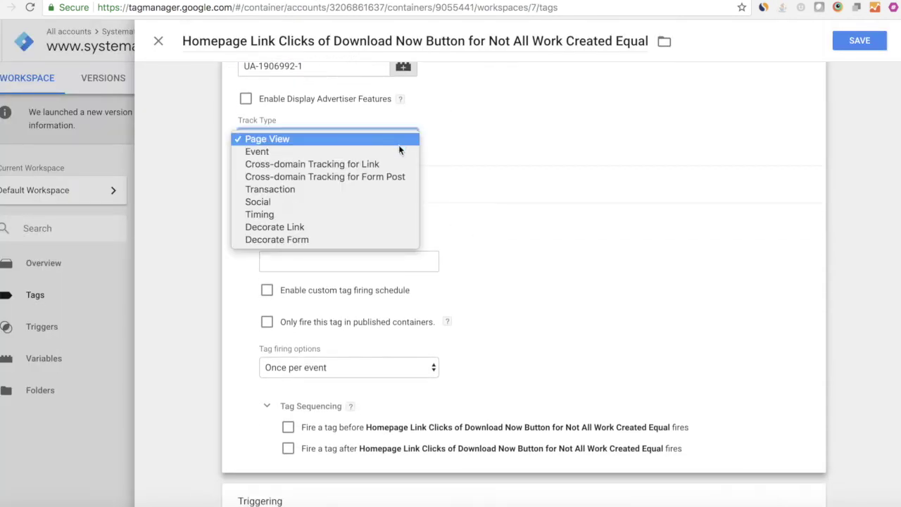
pyautogui.click(397, 152)
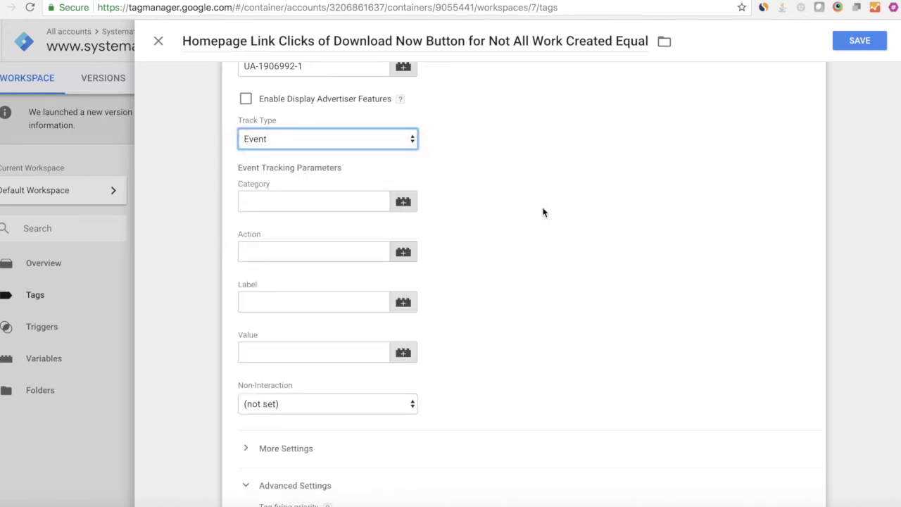
# Set the event tracking category to External Link Clicks.
pyautogui.scroll(-2, 542, 212)
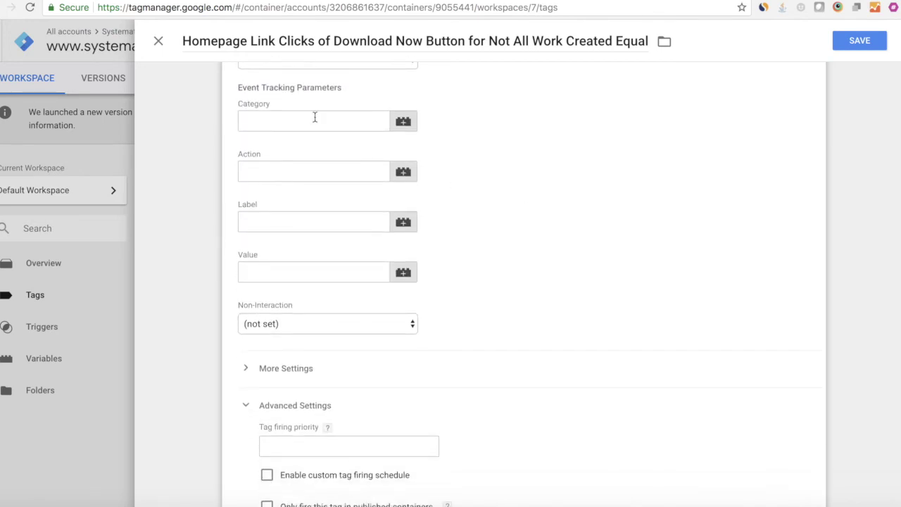
pyautogui.click(315, 117)
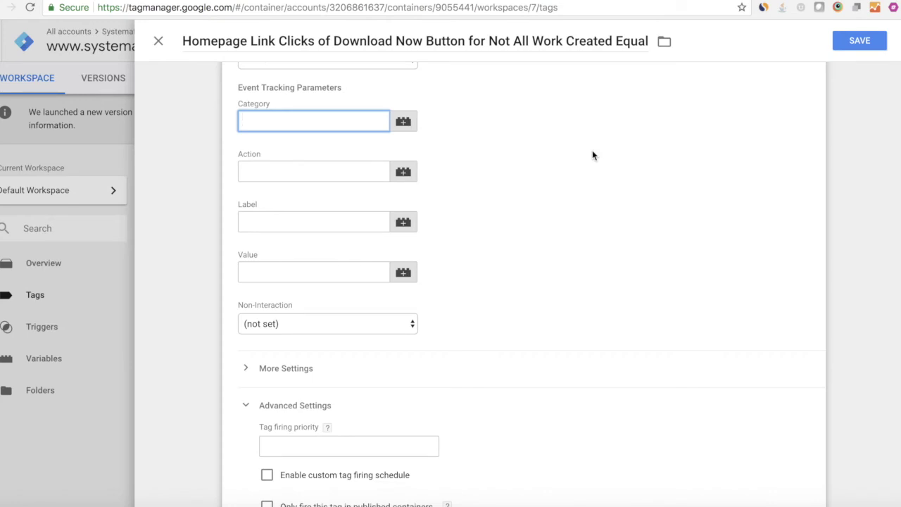
pyautogui.write('Dowm')
pyautogui.press('BackSpace')
pyautogui.write('na')
pyautogui.write('loa')
pyautogui.press('BackSpace')
pyautogui.press('BackSpace')
pyautogui.press('BackSpace')
pyautogui.press('BackSpace')
pyautogui.press('BackSpace')
pyautogui.press('BackSpace')
pyautogui.press('BackSpace')
pyautogui.write('External Link Clicks')
# Set the event action to Download Now Button Click and the label to Not All Work Created Equal.
pyautogui.press('Tab')
pyautogui.press('Tab')
pyautogui.write('Download Now Button Click')
pyautogui.click(313, 222)
pyautogui.write('Not All Wor')
pyautogui.press('BackSpace')
pyautogui.write('ork Created ')
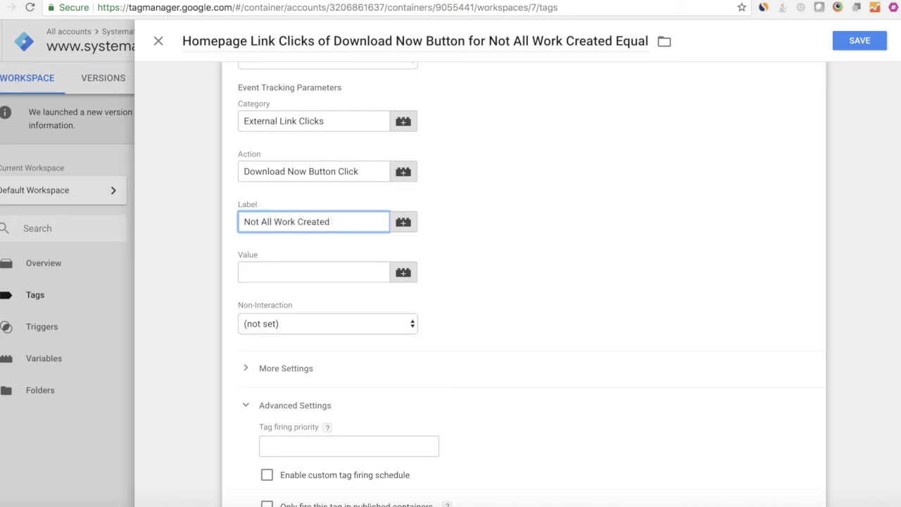
pyautogui.write('EWqua')
pyautogui.press('BackSpace')
pyautogui.press('BackSpace')
pyautogui.press('BackSpace')
pyautogui.press('BackSpace')
pyautogui.write('qual')
pyautogui.click(730, 202)
# Assign the Homepage Link Clicks of Download Now Button for Not All Work Created Equal trigger as the tag's firing trigger.
pyautogui.scroll(-3, 636, 249)
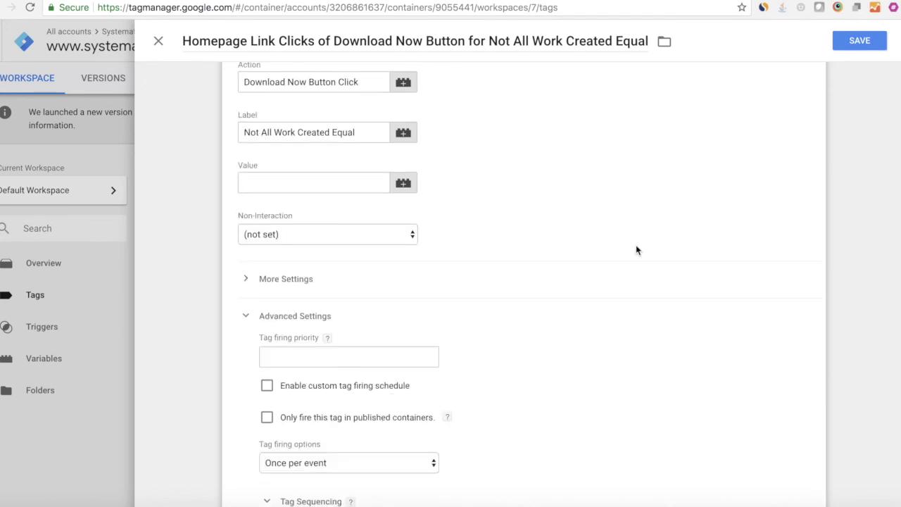
pyautogui.scroll(-3, 636, 248)
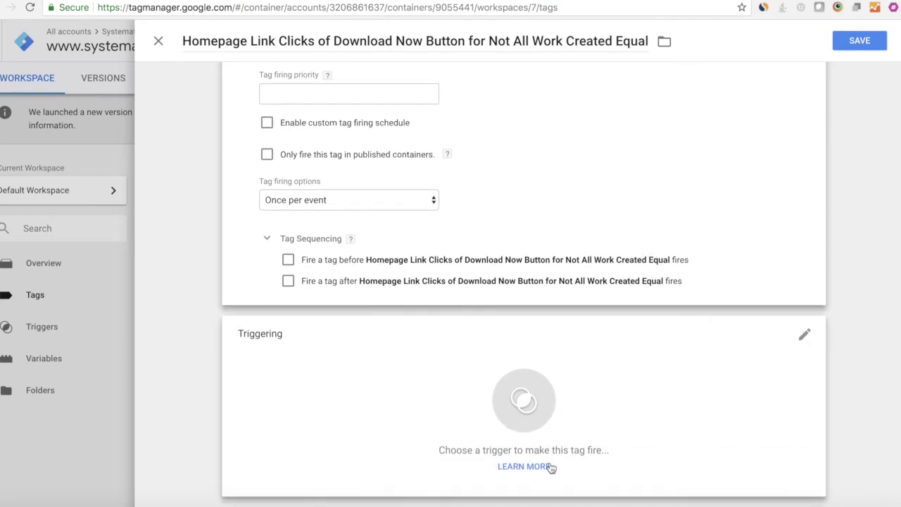
pyautogui.click(804, 337)
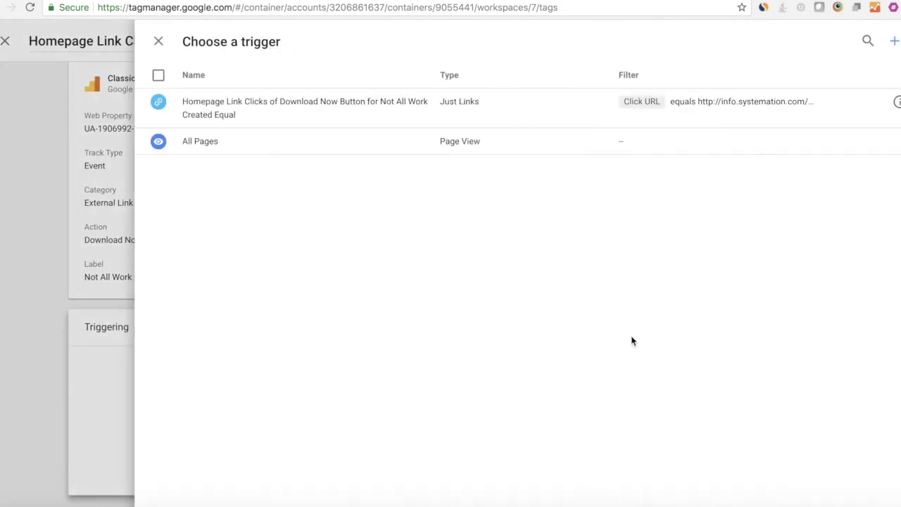
pyautogui.click(401, 113)
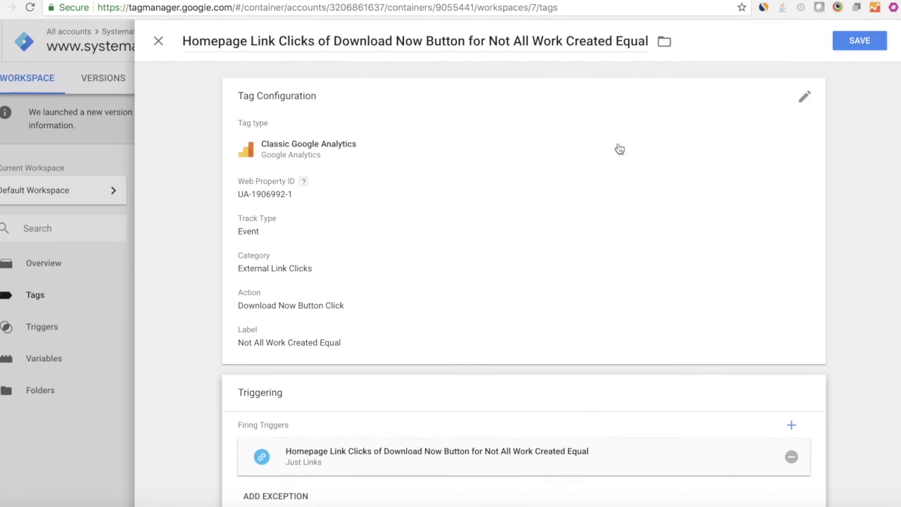
# Review the tag's category, action and label against the event dimensions in the Google Analytics Top Events report.
pyautogui.click(665, 305)
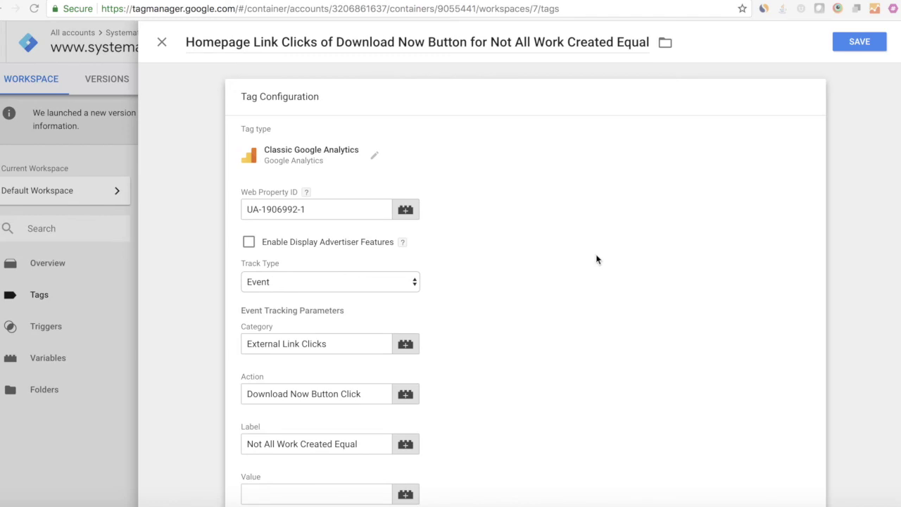
pyautogui.scroll(-1, 596, 260)
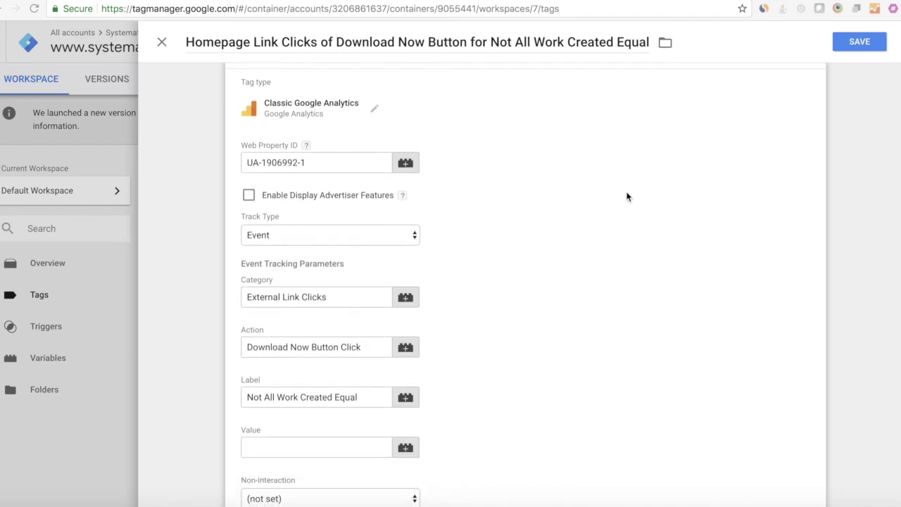
pyautogui.scroll(-1, 628, 197)
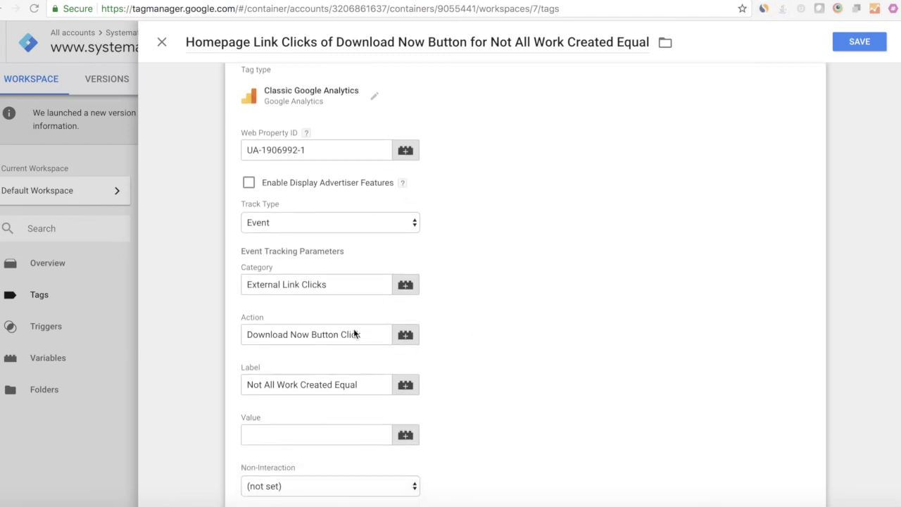
pyautogui.scroll(-1, 590, 295)
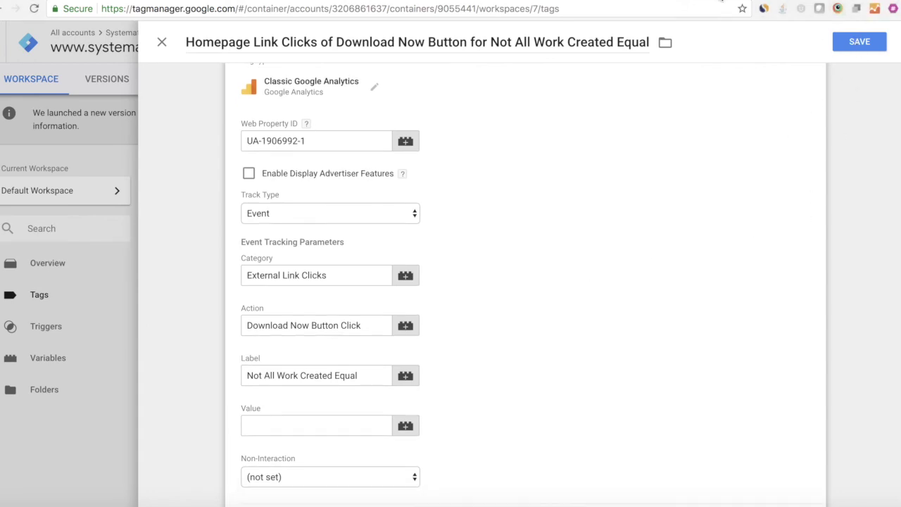
pyautogui.click(721, 2)
pyautogui.click(803, 2)
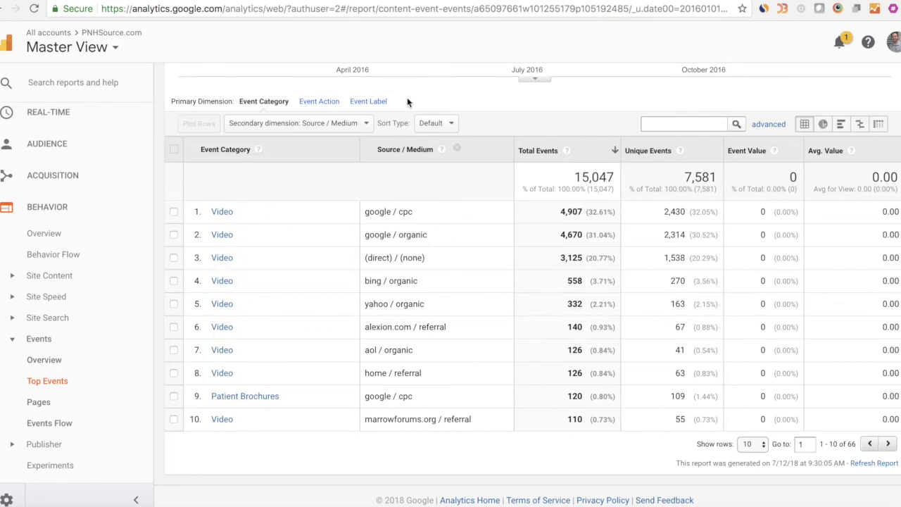
pyautogui.click(725, 3)
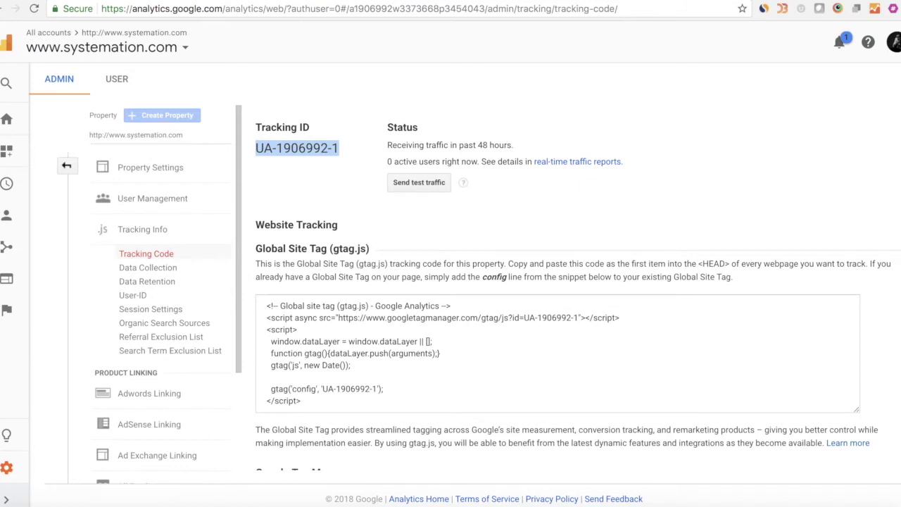
# Return to the tag in Google Tag Manager, check its firing trigger and save the tag.
pyautogui.hotkey('ctrl', 'Tab')
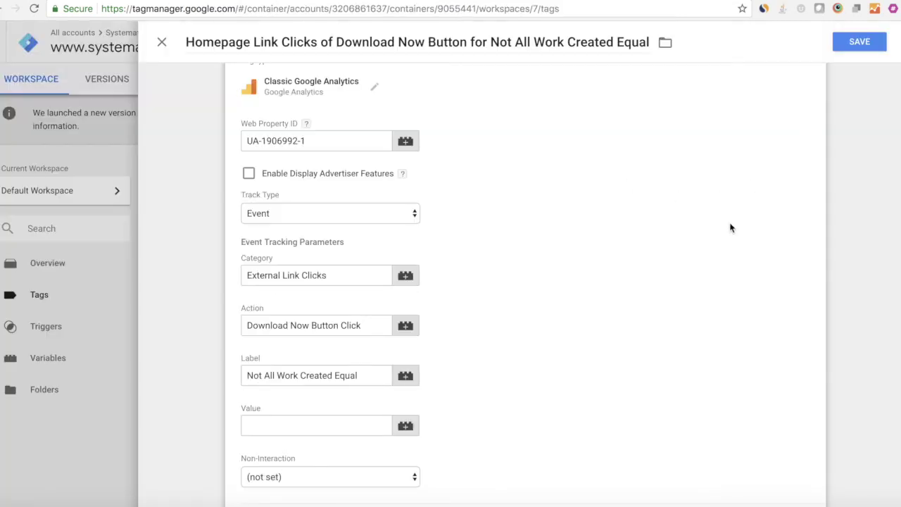
pyautogui.scroll(-3, 729, 282)
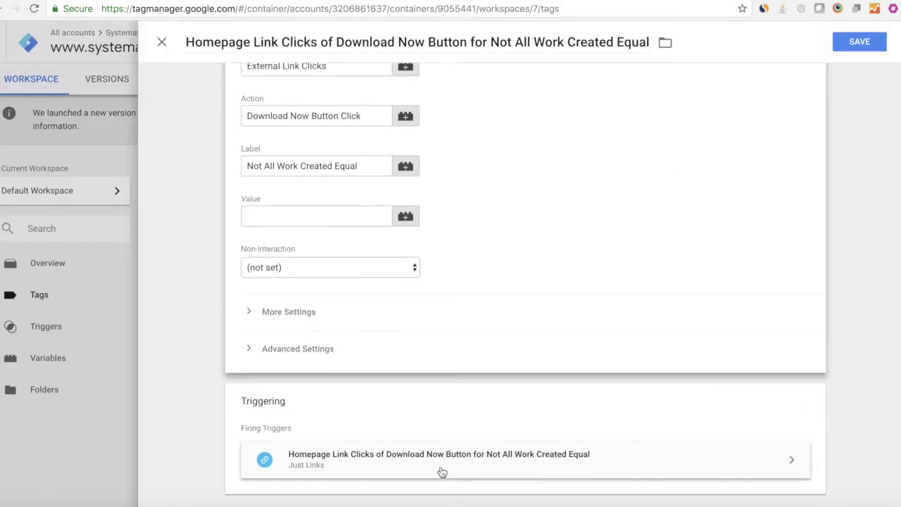
pyautogui.click(849, 44)
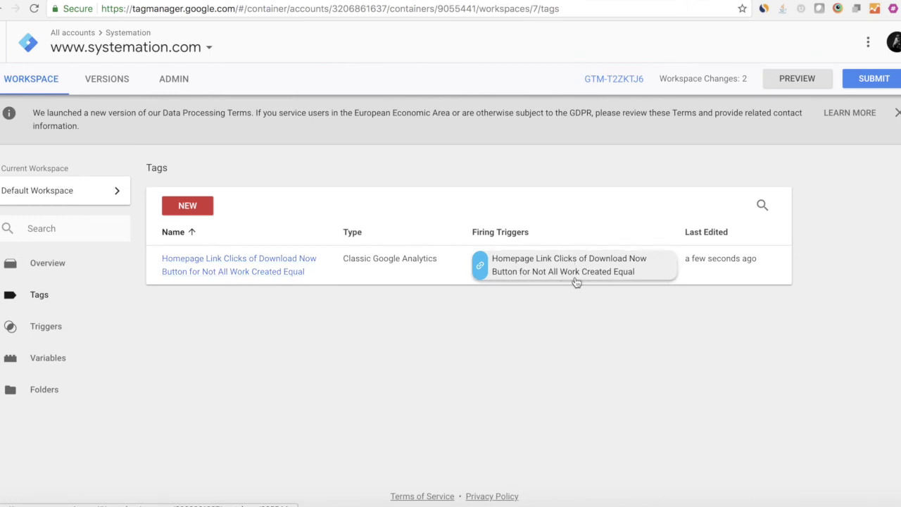
# Start submitting the workspace changes and name the version Homepage Link Click of Download Now.
pyautogui.click(875, 79)
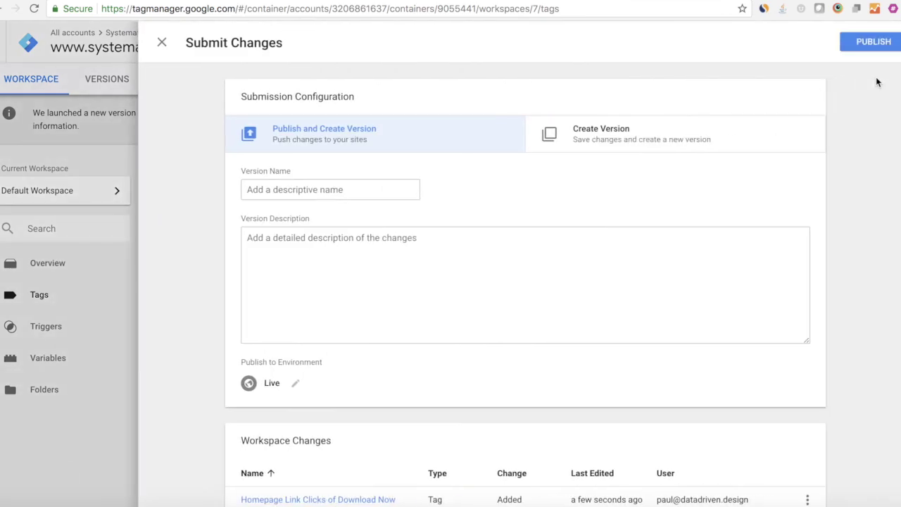
pyautogui.click(368, 196)
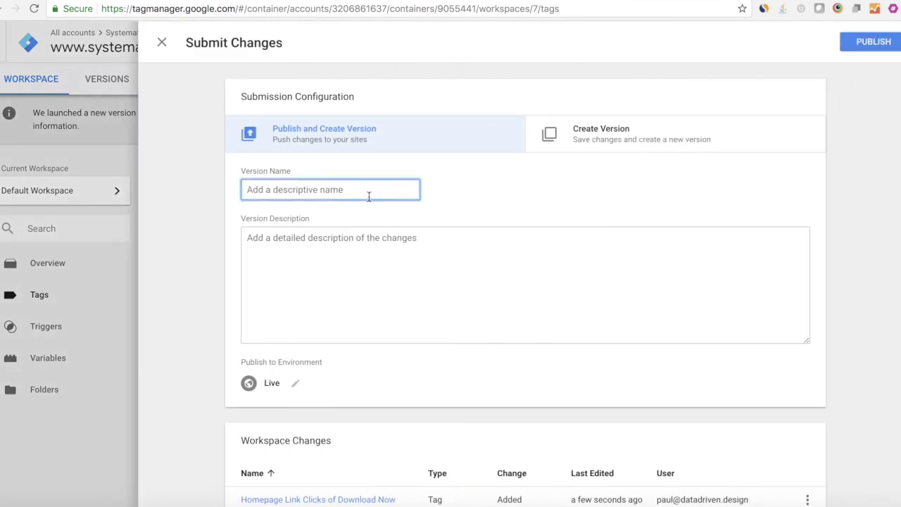
pyautogui.write('Homepage LInk C')
pyautogui.press('BackSpace')
pyautogui.press('BackSpace')
pyautogui.press('BackSpace')
pyautogui.write('ink Cl')
pyautogui.press('BackSpace')
pyautogui.press('BackSpace')
pyautogui.write('Click of Download Now')
pyautogui.click(516, 197)
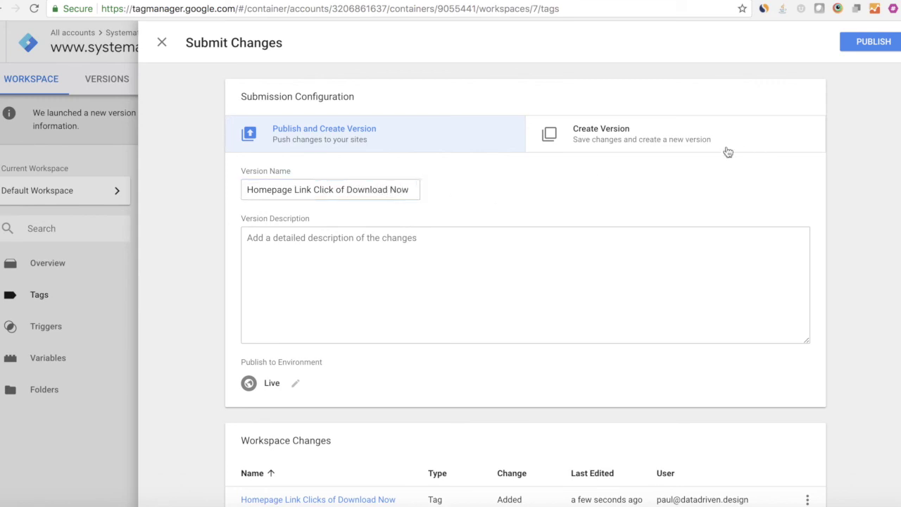
# Publish the version to the Live environment without a description and review its summary, version changes, tags and triggers.
pyautogui.click(411, 286)
pyautogui.click(536, 209)
pyautogui.click(880, 45)
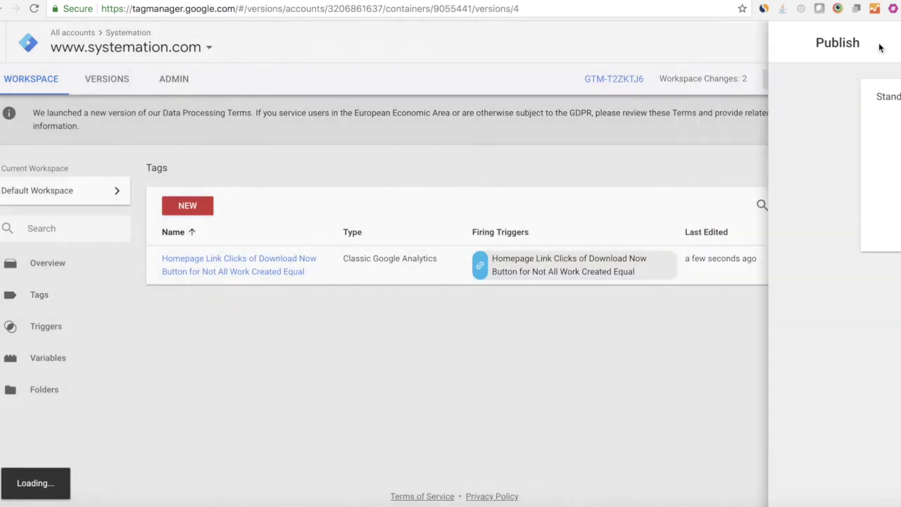
pyautogui.scroll(-2, 423, 304)
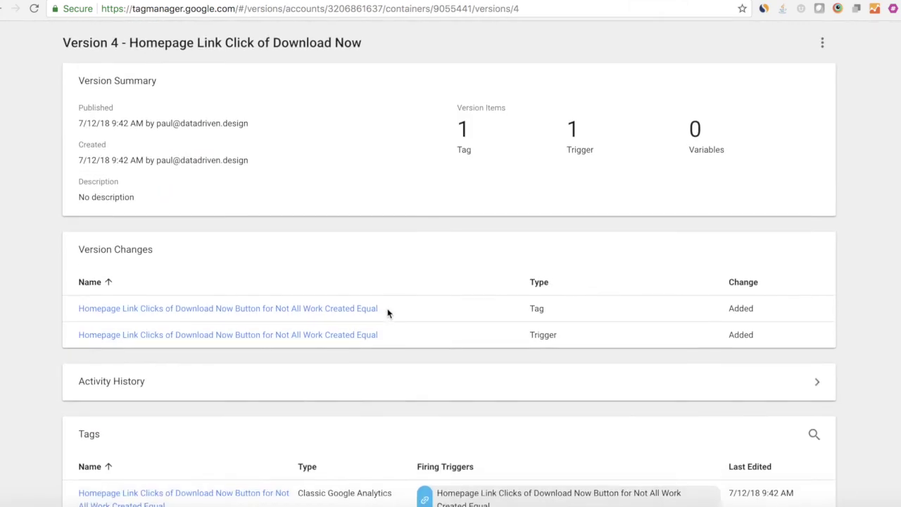
pyautogui.scroll(-3, 388, 313)
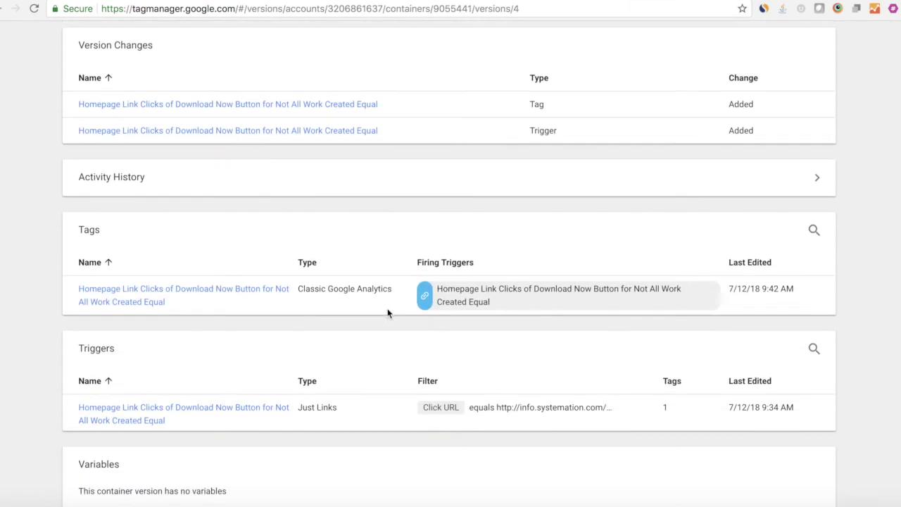
pyautogui.scroll(6, 387, 313)
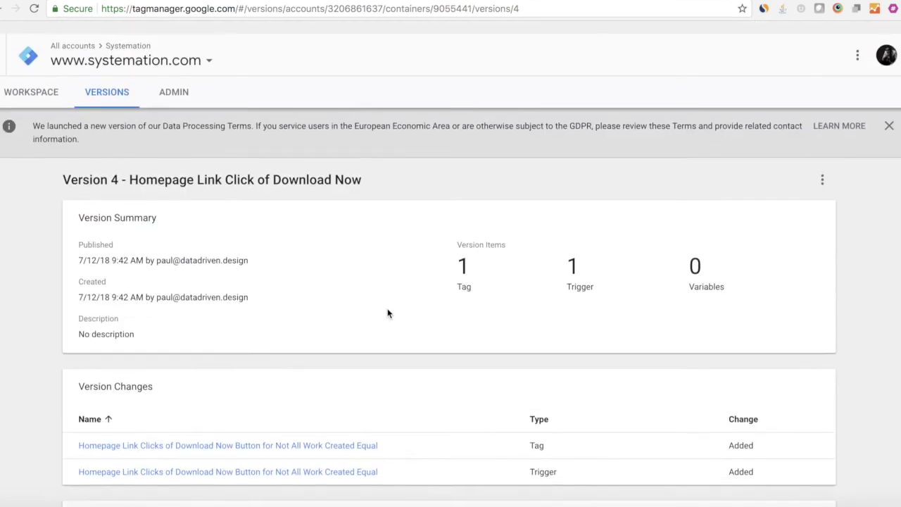
pyautogui.scroll(-1, 388, 314)
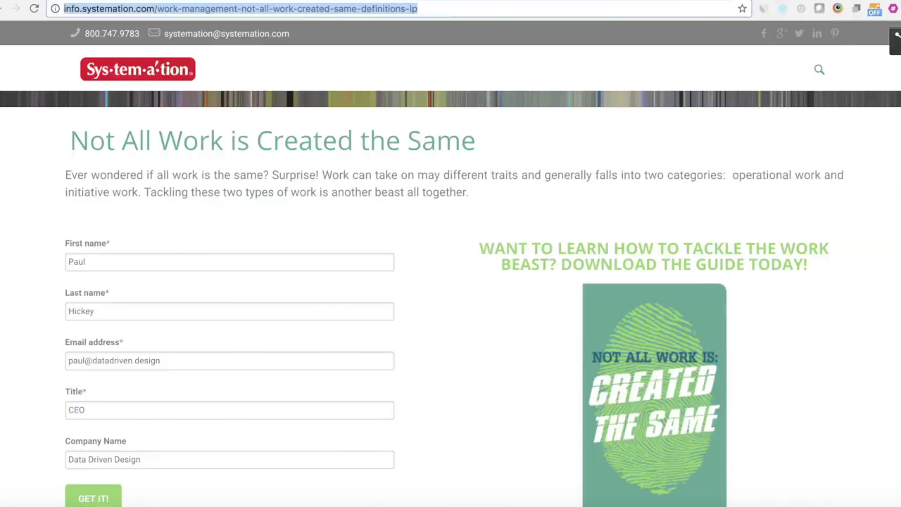
# Open the Systemation homepage, follow its Download Now link for the free guide, and return to the published version in Google Tag Manager.
pyautogui.click(140, 69)
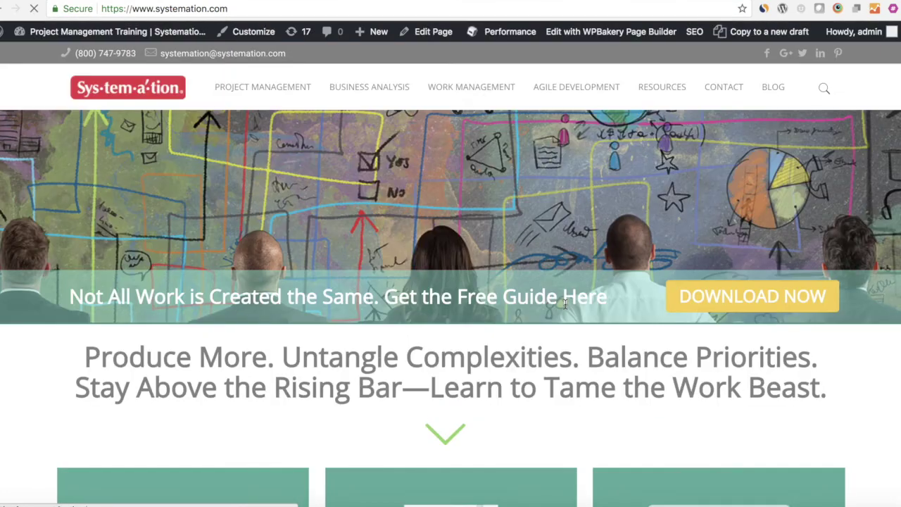
pyautogui.click(713, 300)
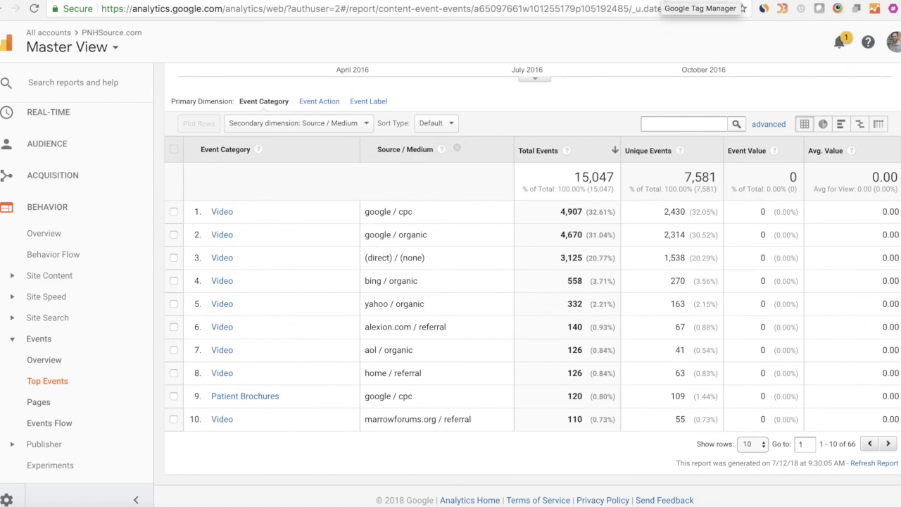
pyautogui.click(660, 1)
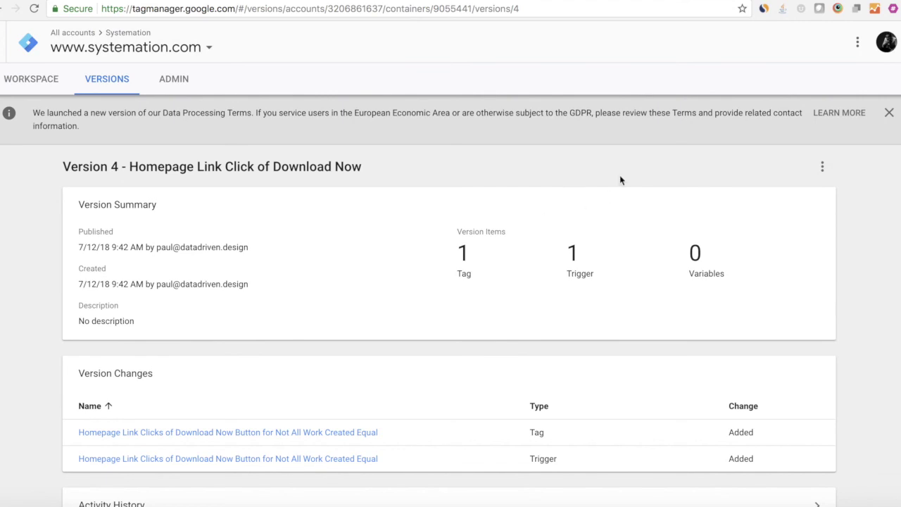